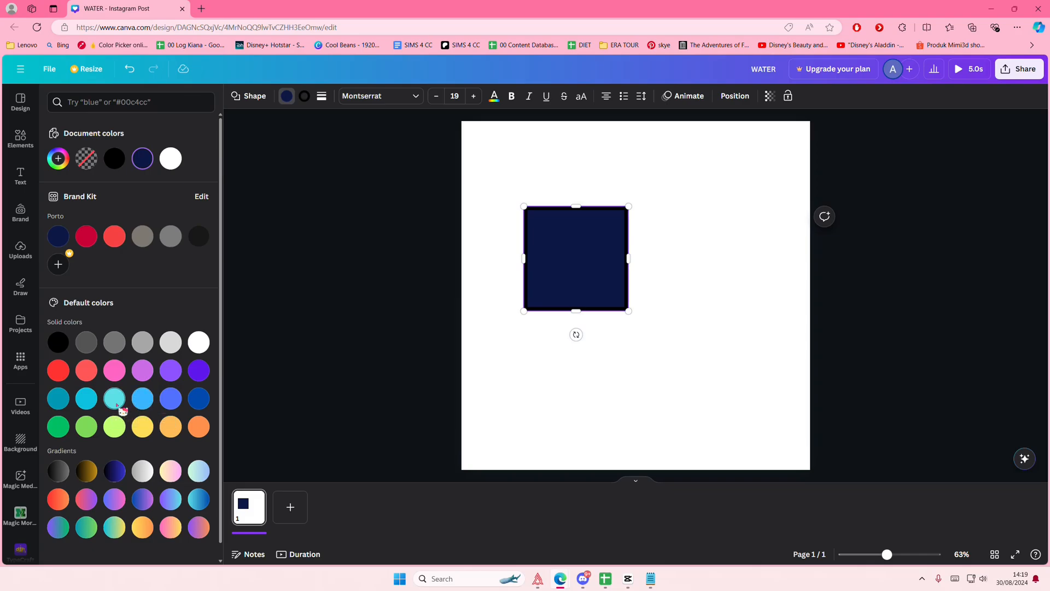
Fill the square with pale cyan, using the custom solid color #CCFDFF.
{"action": "left_click", "coordinate": [116, 399]}
{"action": "scroll", "coordinate": [121, 407], "scroll_direction": "down", "scroll_amount": 1}
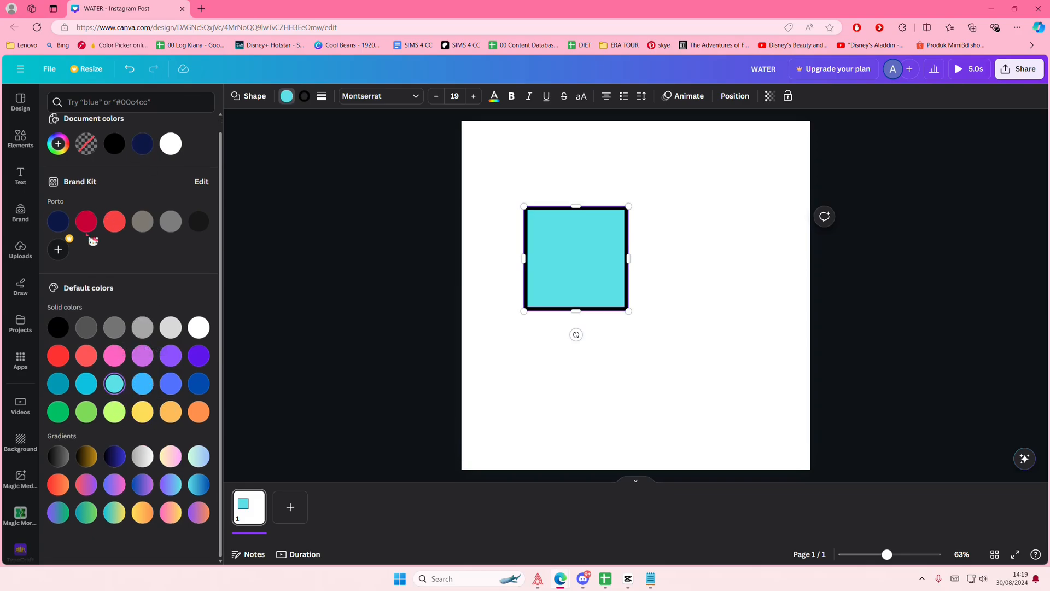
{"action": "scroll", "coordinate": [93, 241], "scroll_direction": "up", "scroll_amount": 1}
{"action": "left_click", "coordinate": [58, 158]}
{"action": "left_click_drag", "start_coordinate": [140, 216], "coordinate": [102, 209]}
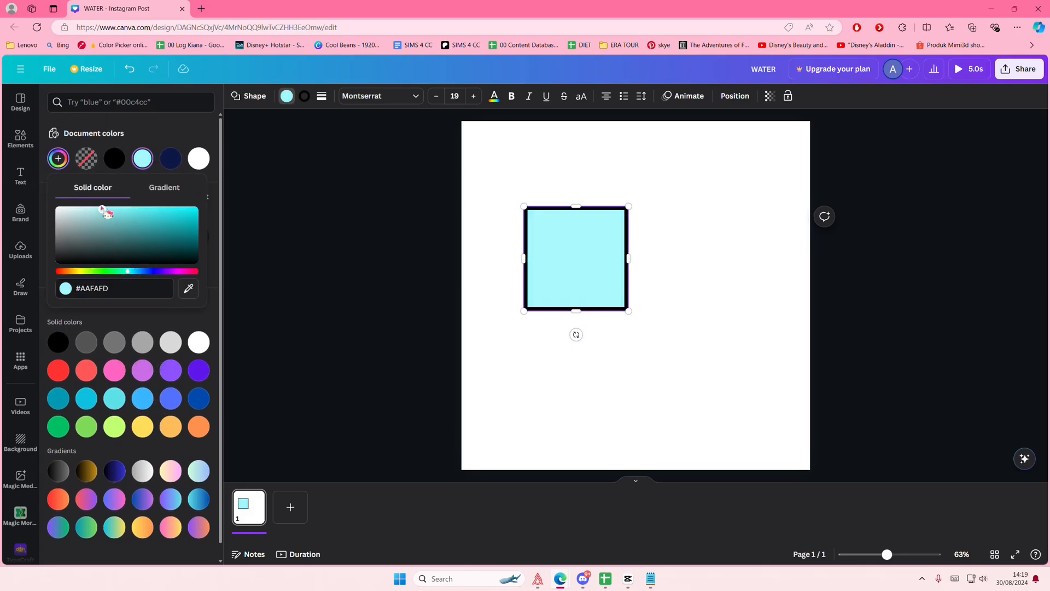
Thin the square's black border and enlarge it to nearly half the page width in the page's upper-left area.
{"action": "left_click", "coordinate": [308, 102]}
{"action": "left_click", "coordinate": [322, 95]}
{"action": "left_click_drag", "start_coordinate": [340, 162], "coordinate": [336, 165]}
{"action": "left_click", "coordinate": [375, 323]}
{"action": "left_click_drag", "start_coordinate": [608, 282], "coordinate": [641, 295]}
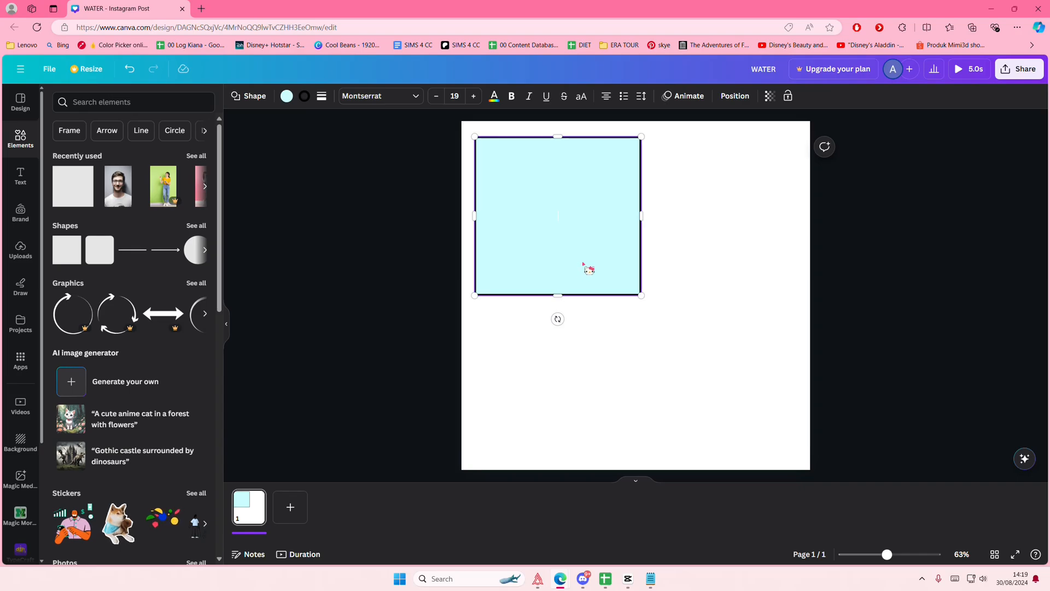
Duplicate the square into a two-by-two grid of evenly spaced panels fitted within the page width.
{"action": "left_click_drag", "start_coordinate": [583, 264], "coordinate": [740, 254]}
{"action": "key", "text": "ctrl+d"}
{"action": "left_click_drag", "start_coordinate": [886, 291], "coordinate": [567, 221]}
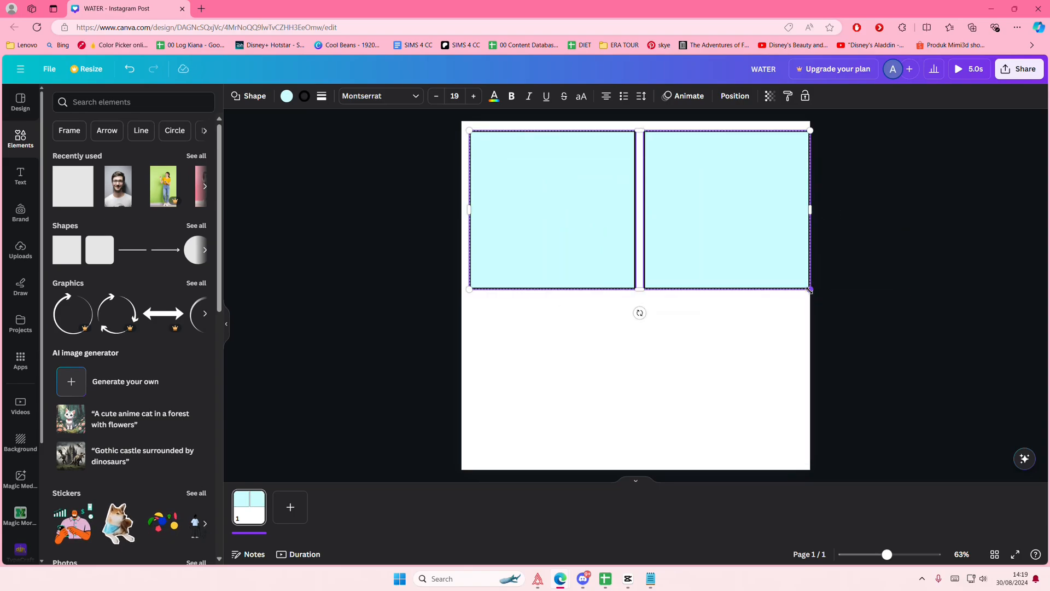
{"action": "left_click_drag", "start_coordinate": [810, 290], "coordinate": [743, 389]}
{"action": "key", "text": "ctrl+d"}
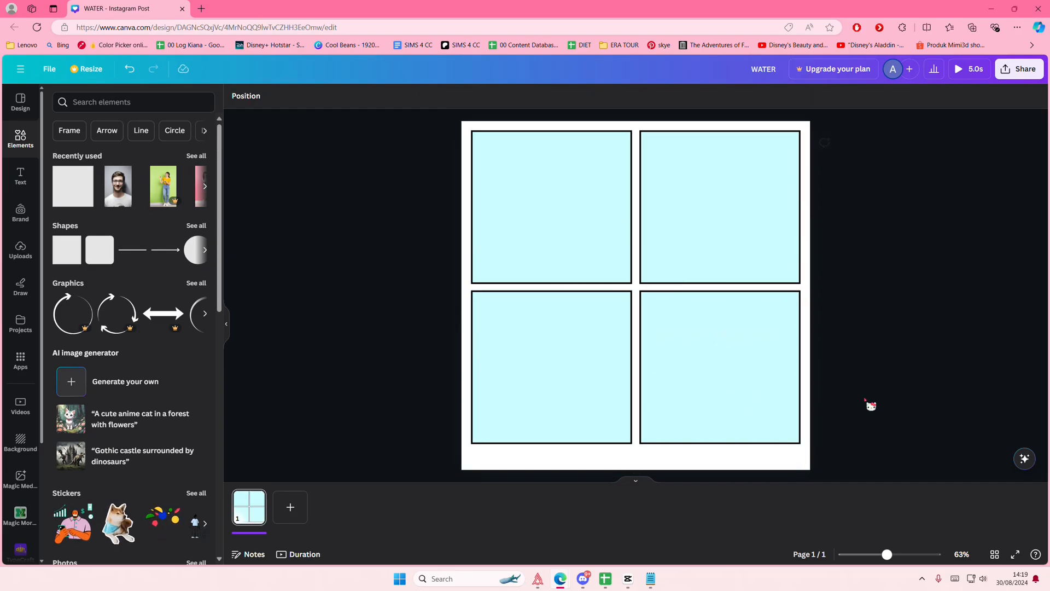
Recolor the top-right panel pale lilac and the bottom-left panel pale pink, #FFCCEF.
{"action": "left_click", "coordinate": [765, 258]}
{"action": "left_click", "coordinate": [287, 97]}
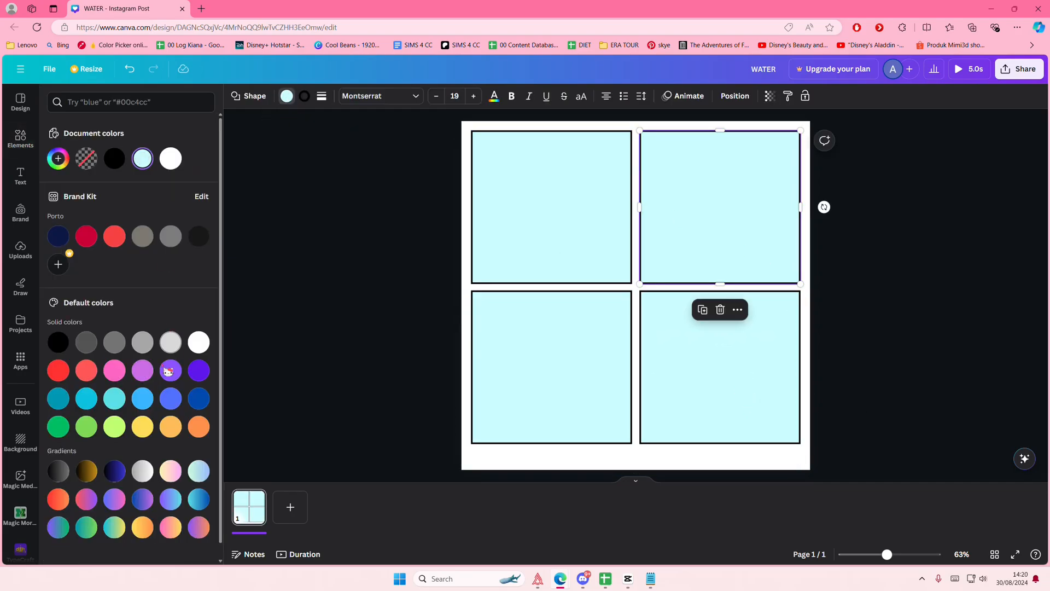
{"action": "left_click", "coordinate": [145, 373]}
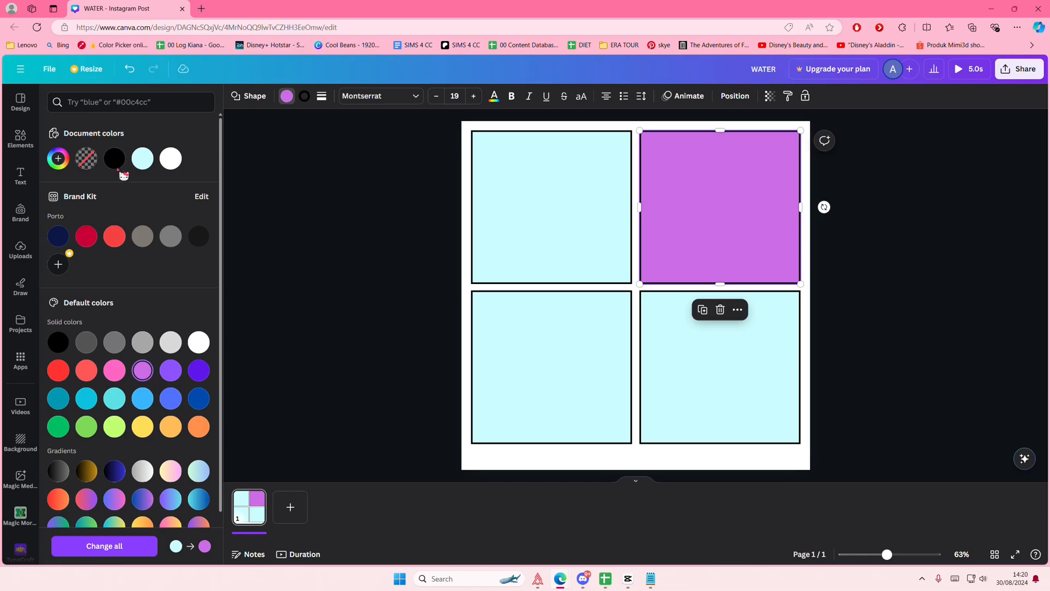
{"action": "left_click", "coordinate": [59, 160]}
{"action": "left_click_drag", "start_coordinate": [122, 213], "coordinate": [90, 212]}
{"action": "left_click", "coordinate": [539, 369]}
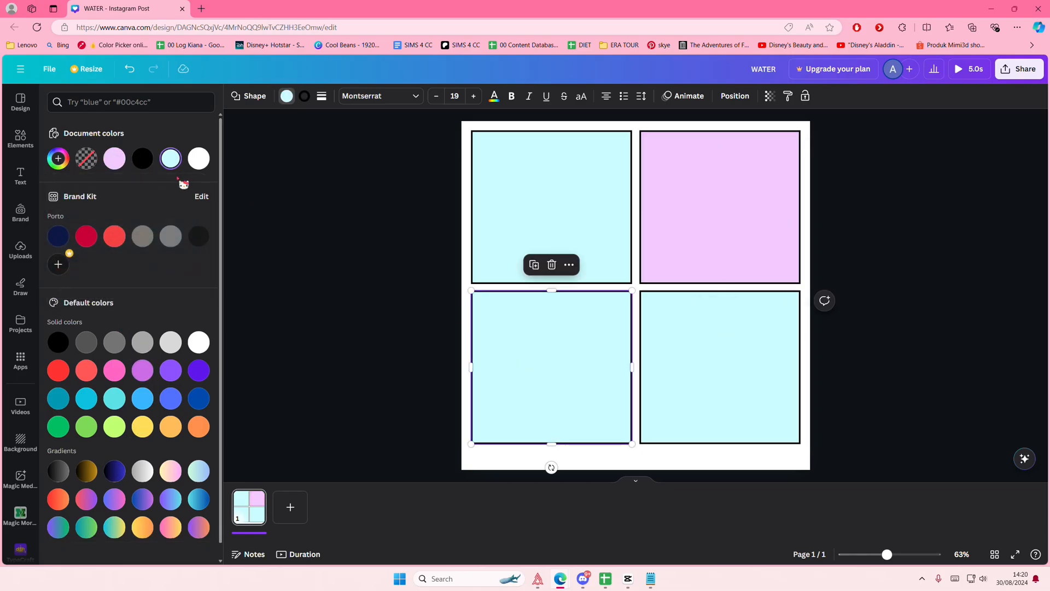
{"action": "left_click", "coordinate": [70, 164]}
{"action": "left_click", "coordinate": [177, 271]}
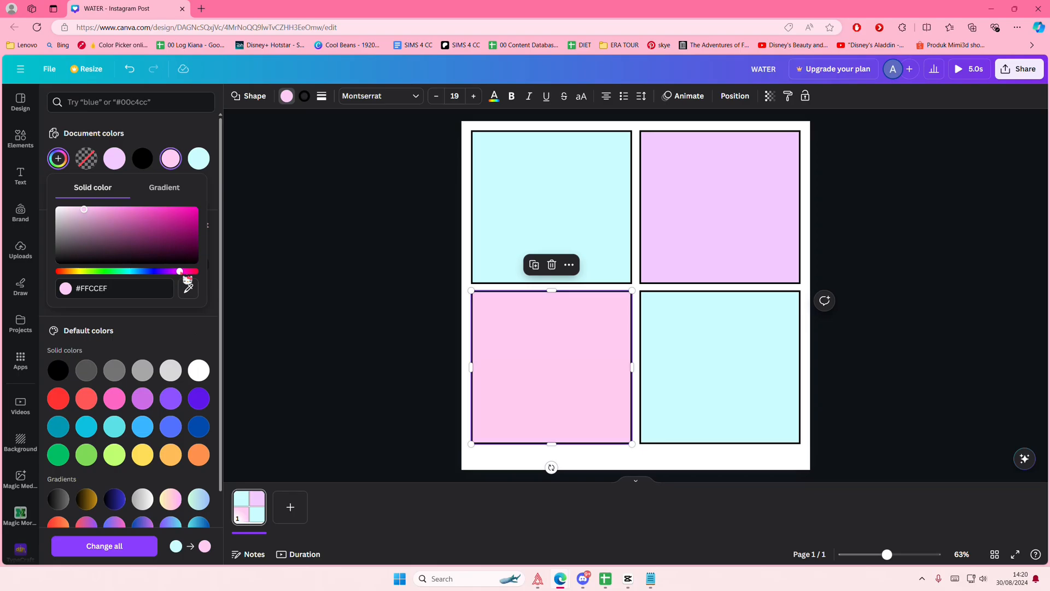
Recolor the bottom-right panel pale green, #CCFFDC.
{"action": "left_click", "coordinate": [670, 380]}
{"action": "left_click", "coordinate": [73, 162]}
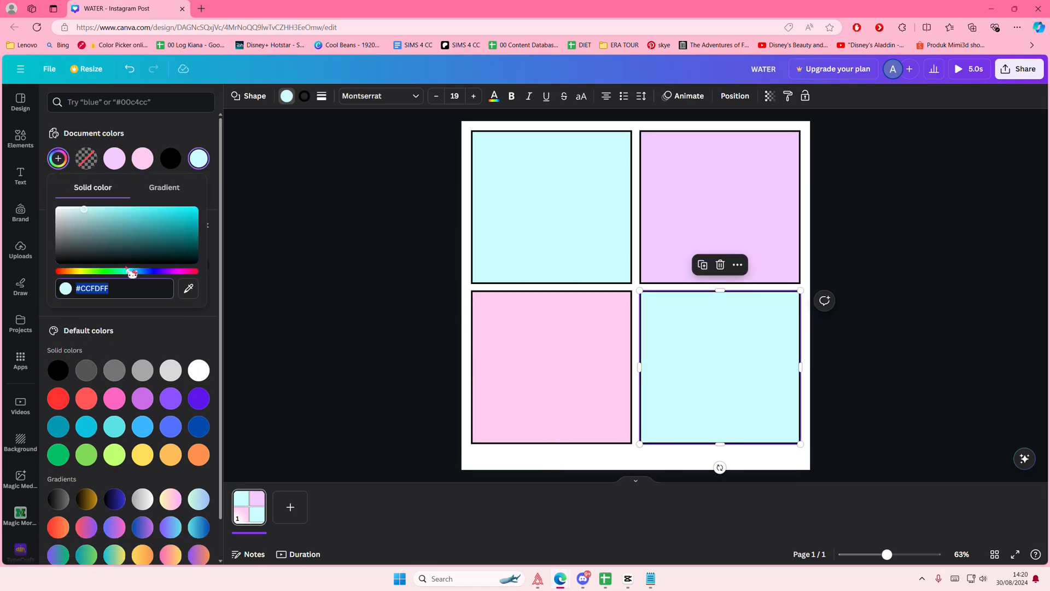
{"action": "left_click_drag", "start_coordinate": [127, 271], "coordinate": [112, 271]}
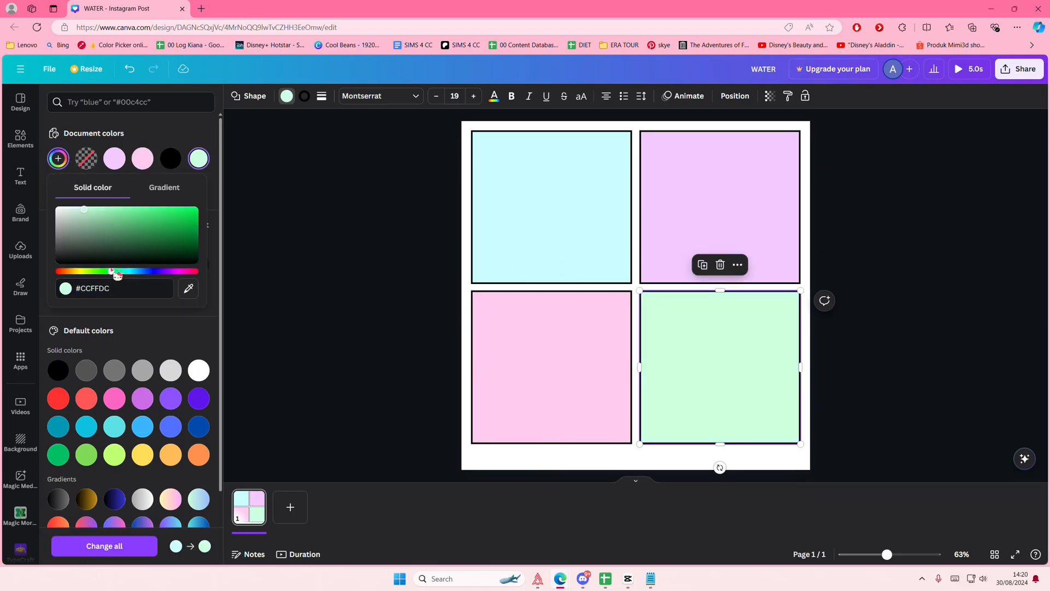
Change the bottom-left panel to pale peach, #FFDACC, and the top-right panel to pale pink.
{"action": "left_click", "coordinate": [537, 343]}
{"action": "left_click", "coordinate": [72, 162]}
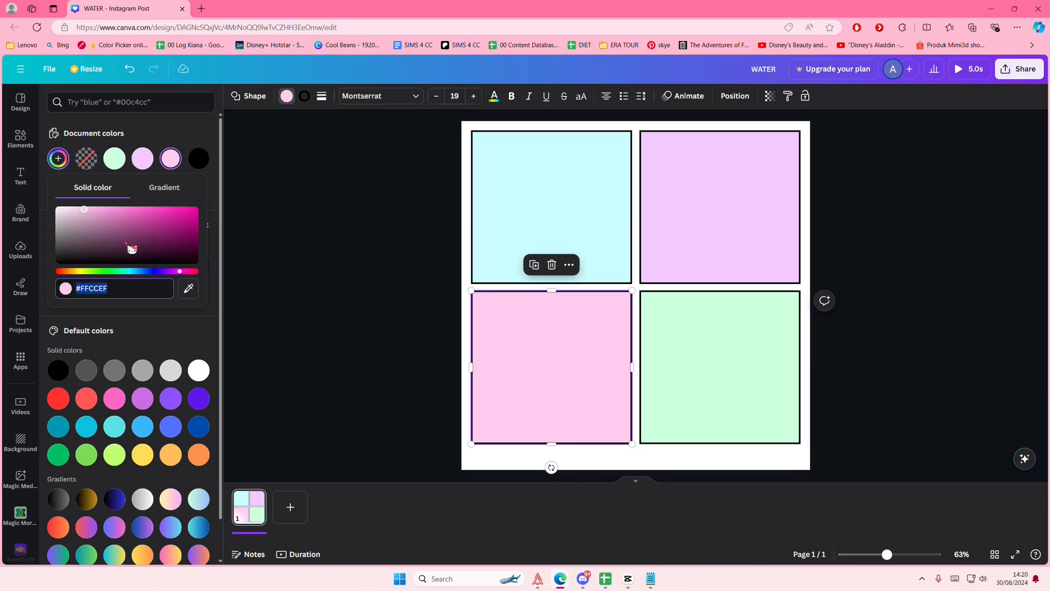
{"action": "left_click_drag", "start_coordinate": [182, 273], "coordinate": [66, 273]}
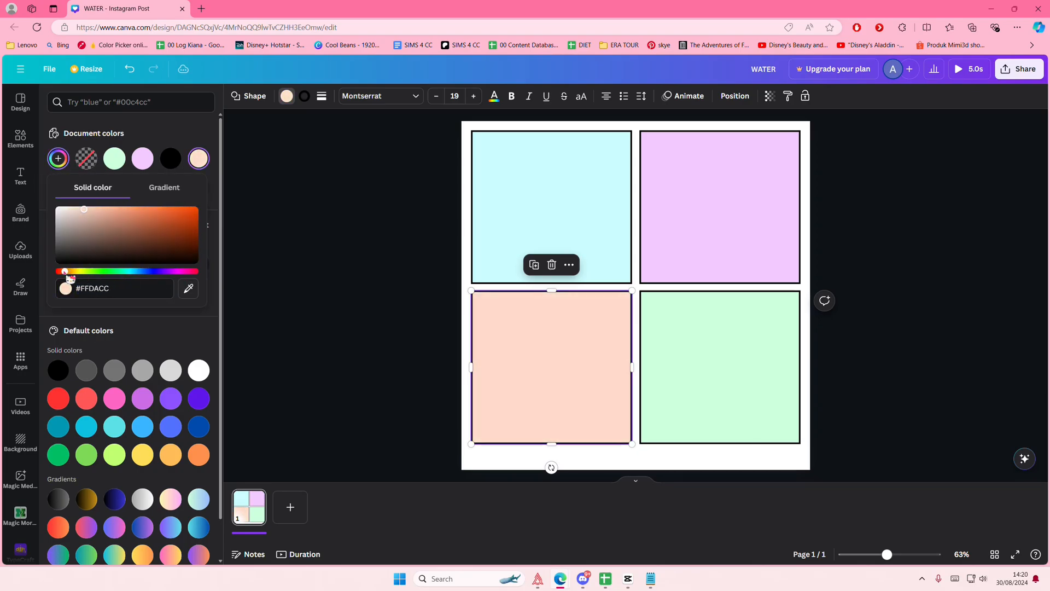
{"action": "left_click", "coordinate": [660, 227]}
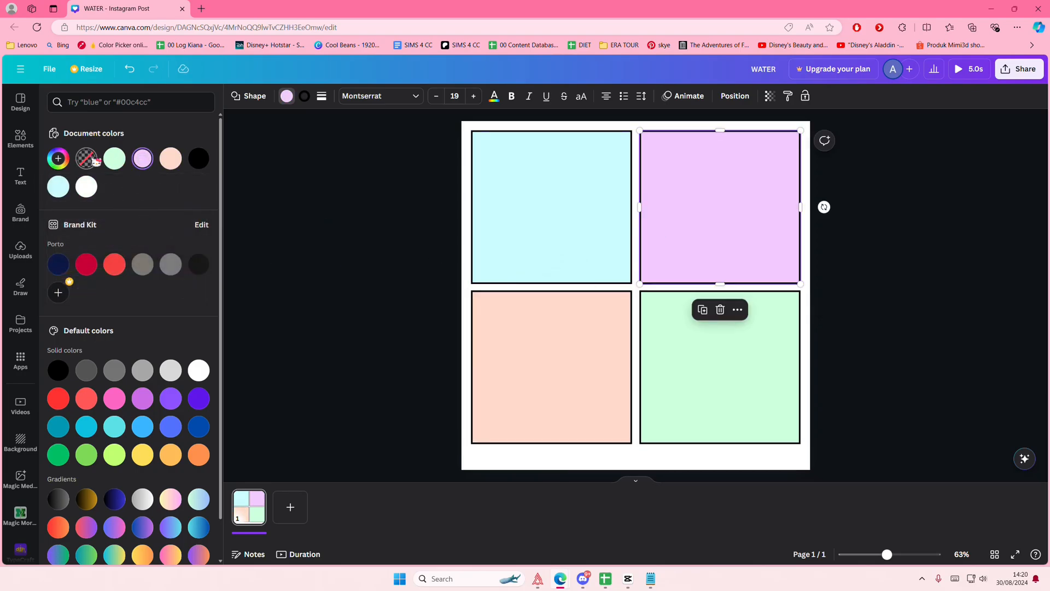
{"action": "left_click", "coordinate": [58, 159]}
{"action": "left_click_drag", "start_coordinate": [168, 272], "coordinate": [176, 272]}
{"action": "left_click", "coordinate": [346, 234]}
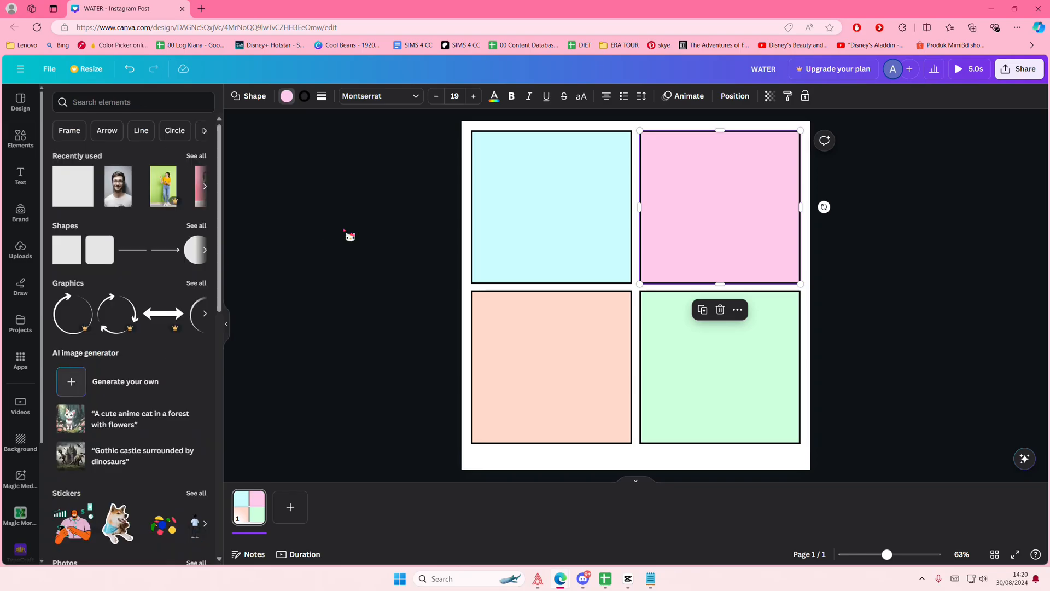
Search the elements for "characters" and limit the results to graphics.
{"action": "left_click", "coordinate": [71, 106]}
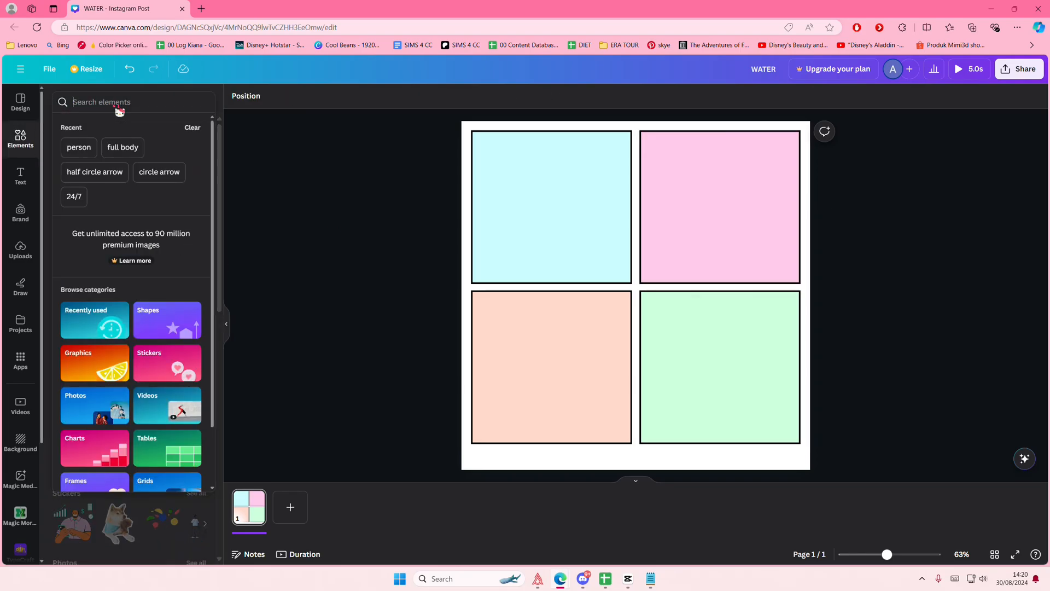
{"action": "type", "text": "characters"}
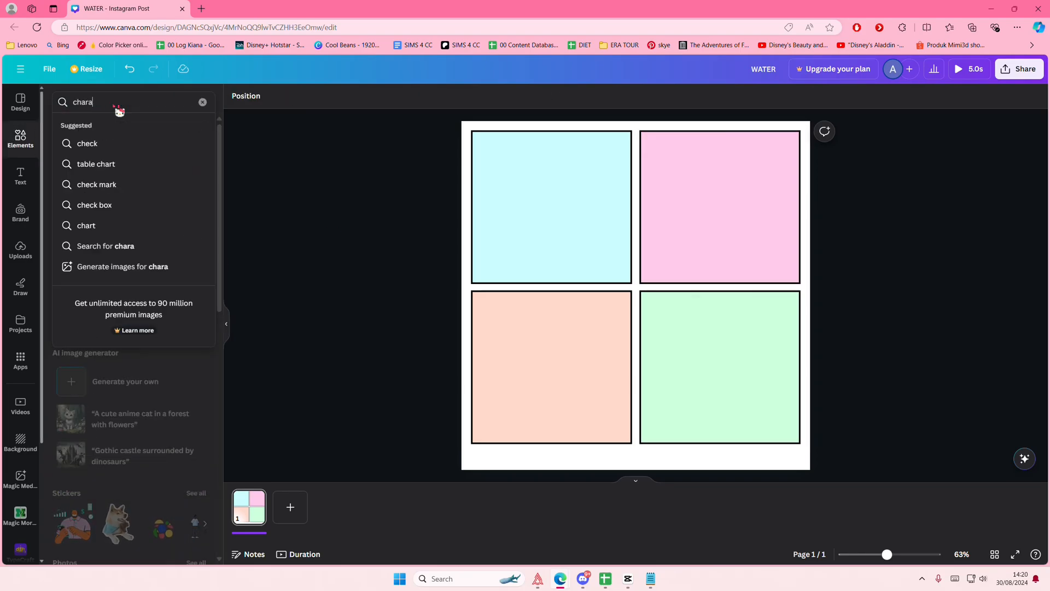
{"action": "key", "text": "Return"}
{"action": "left_click", "coordinate": [93, 128]}
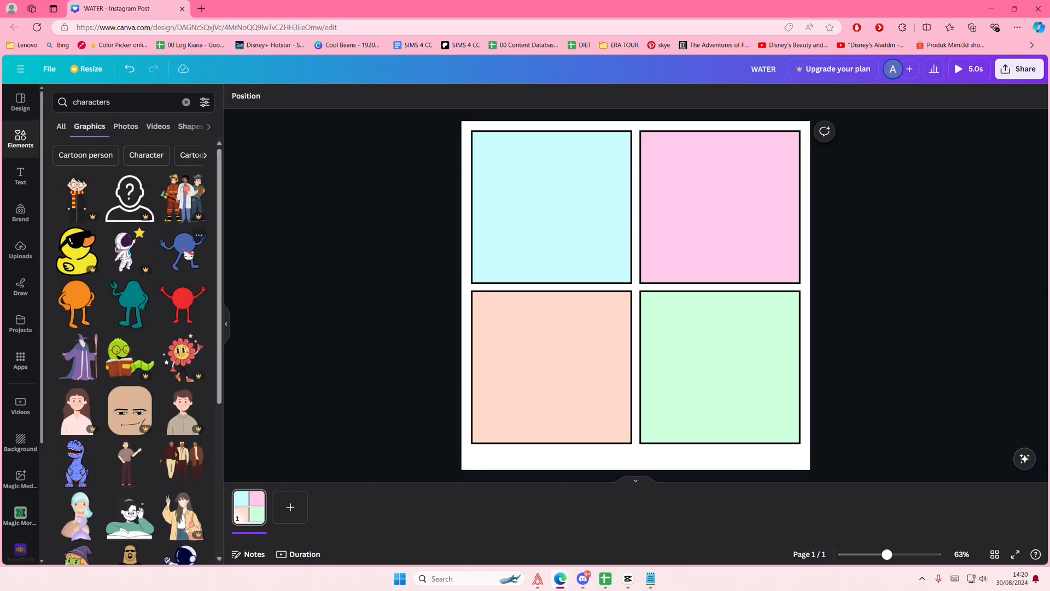
Place the blue round character in the top-left panel, scaled slightly smaller and centered near the panel's lower edge.
{"action": "left_click_drag", "start_coordinate": [188, 255], "coordinate": [595, 230]}
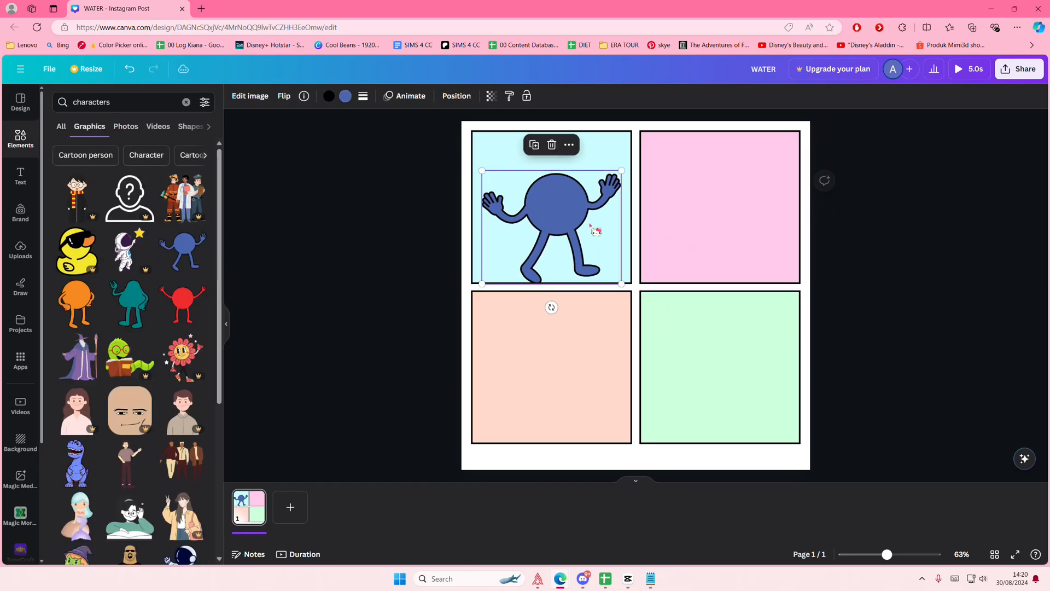
{"action": "left_click_drag", "start_coordinate": [621, 171], "coordinate": [618, 174]}
{"action": "left_click_drag", "start_coordinate": [564, 213], "coordinate": [566, 208]}
Place the orange round character in the bottom-left panel, scaled to fit, and the teal character in the bottom-right panel.
{"action": "left_click_drag", "start_coordinate": [77, 303], "coordinate": [549, 337]}
{"action": "left_click_drag", "start_coordinate": [606, 298], "coordinate": [581, 328]}
{"action": "left_click_drag", "start_coordinate": [547, 353], "coordinate": [560, 356]}
{"action": "left_click_drag", "start_coordinate": [130, 304], "coordinate": [738, 352]}
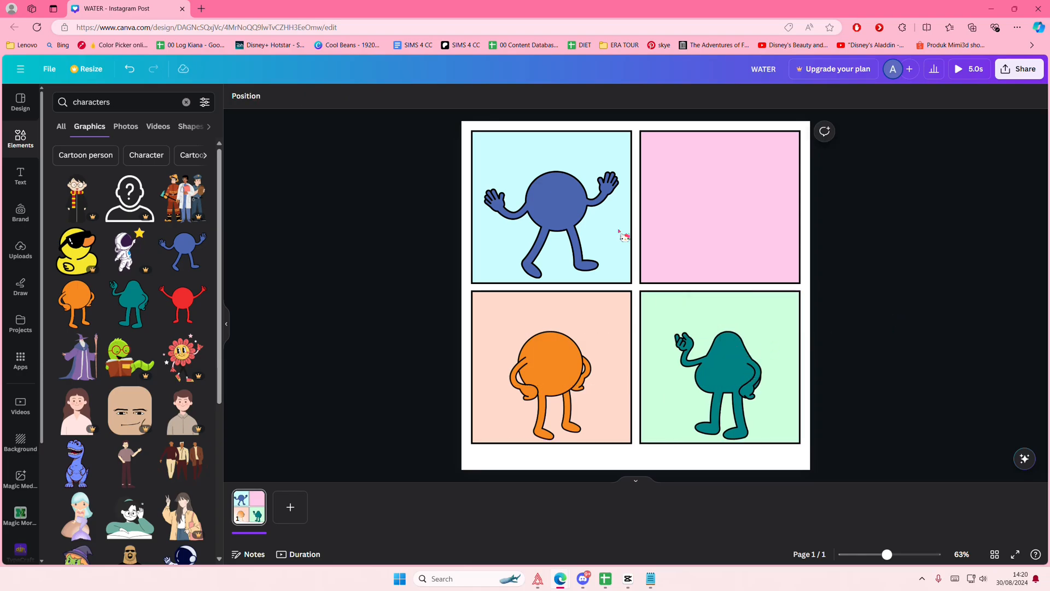
{"action": "left_click", "coordinate": [616, 278]}
{"action": "left_click_drag", "start_coordinate": [618, 279], "coordinate": [681, 327]}
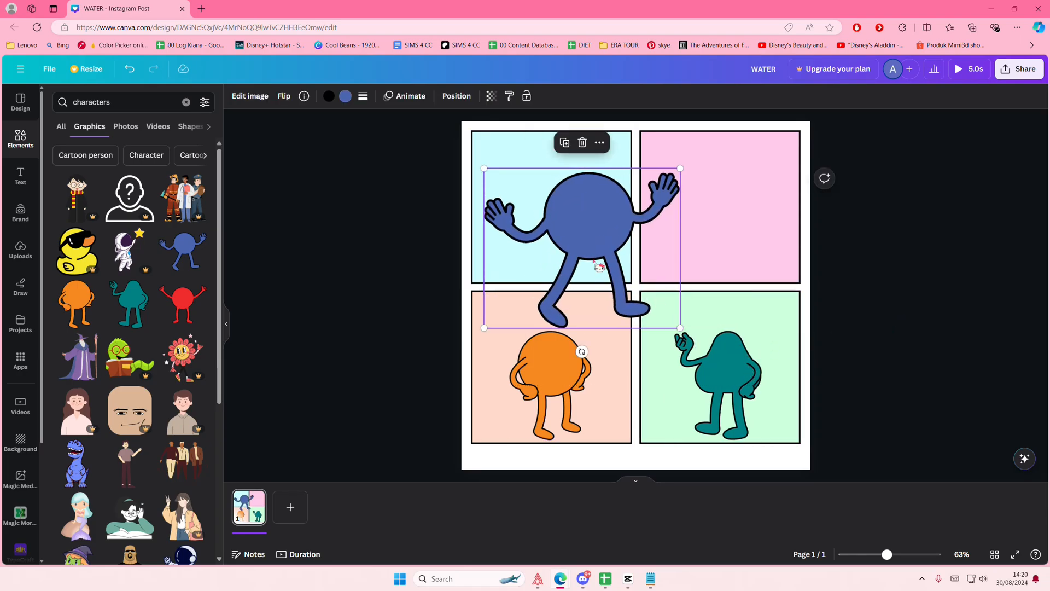
{"action": "left_click_drag", "start_coordinate": [684, 193], "coordinate": [640, 194]}
{"action": "left_click_drag", "start_coordinate": [636, 264], "coordinate": [640, 261]}
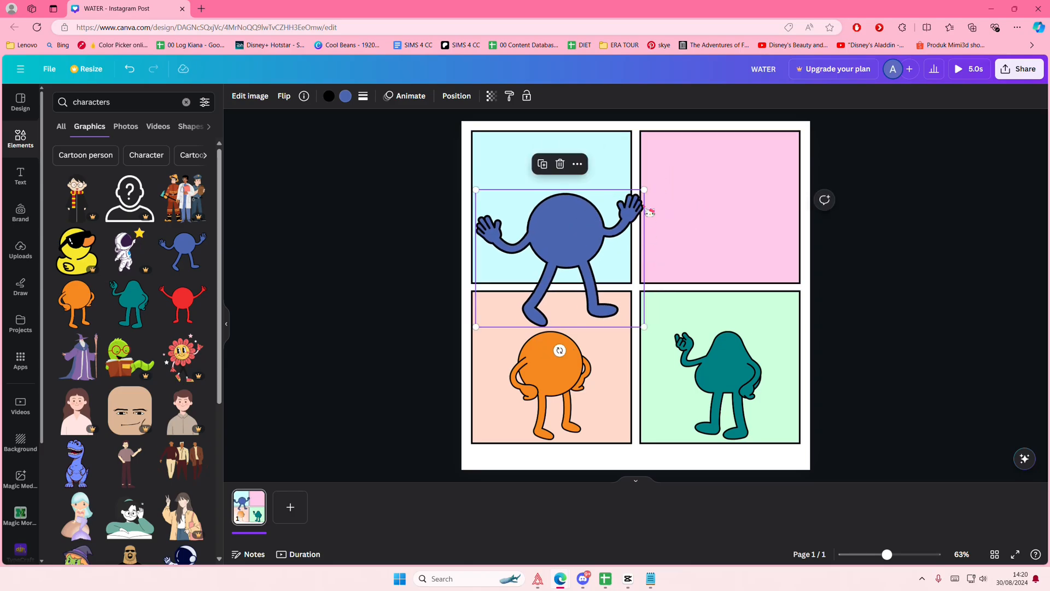
{"action": "key", "text": "ctrl+z"}
{"action": "key", "text": "ctrl+z"}
{"action": "key", "text": "ctrl+z"}
{"action": "key", "text": "ctrl+z"}
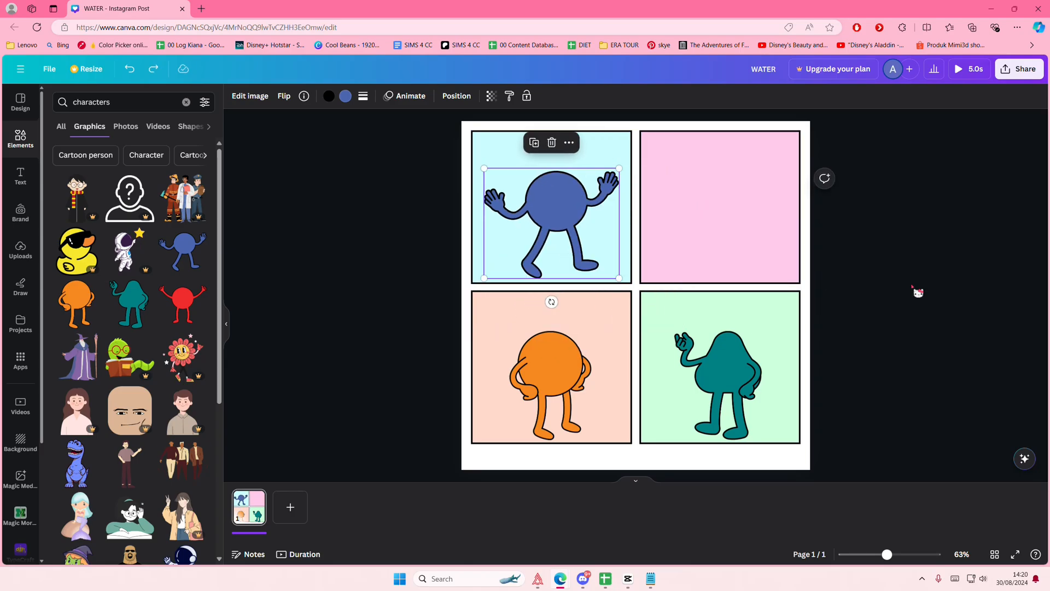
Place the red round thumbs-up character in the top-right panel.
{"action": "left_click", "coordinate": [913, 286]}
{"action": "left_click_drag", "start_coordinate": [179, 306], "coordinate": [697, 235]}
{"action": "left_click", "coordinate": [861, 290]}
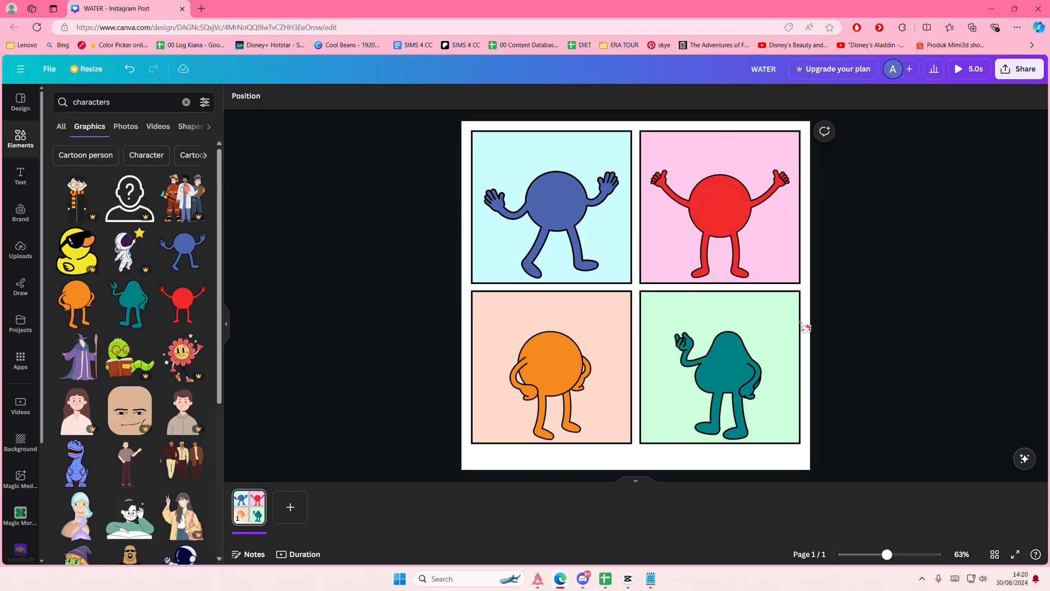
Search the graphics for "face" instead of characters.
{"action": "left_click_drag", "start_coordinate": [122, 102], "coordinate": [16, 95]}
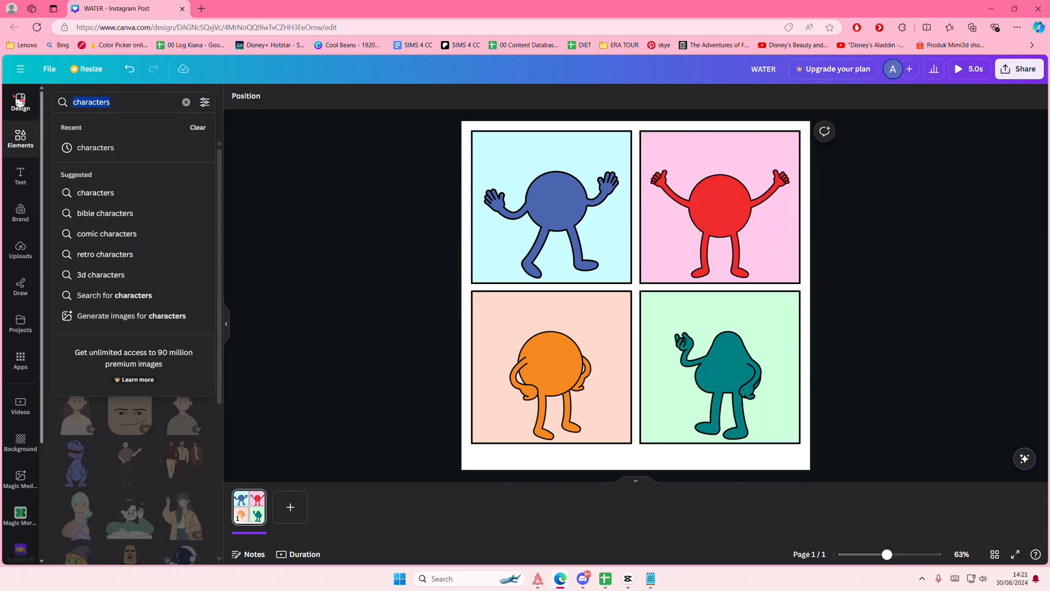
{"action": "type", "text": "face"}
{"action": "key", "text": "Return"}
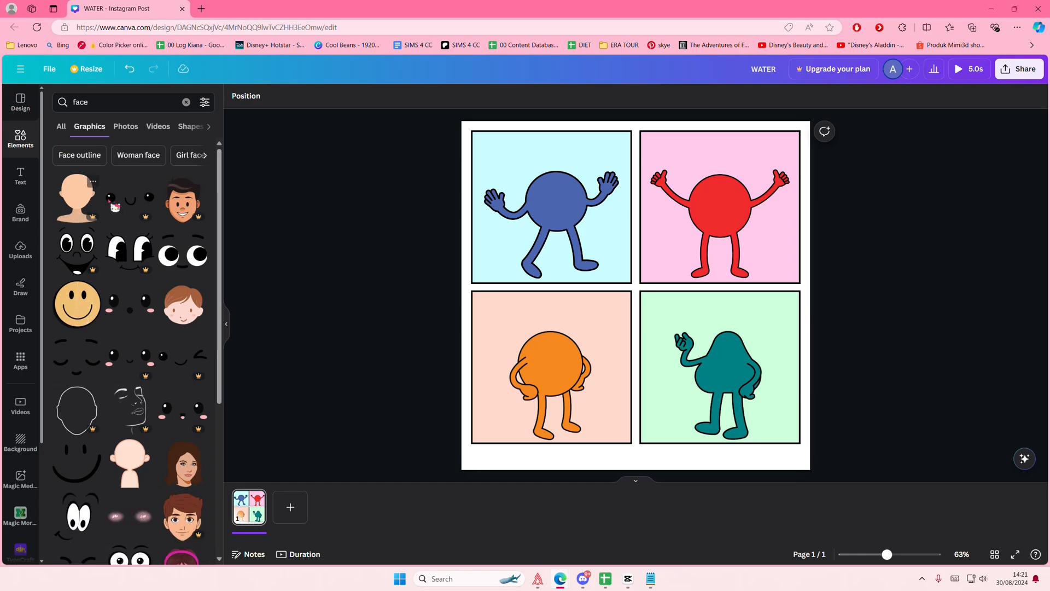
{"action": "left_click_drag", "start_coordinate": [141, 222], "coordinate": [568, 251]}
{"action": "left_click_drag", "start_coordinate": [557, 239], "coordinate": [568, 204]}
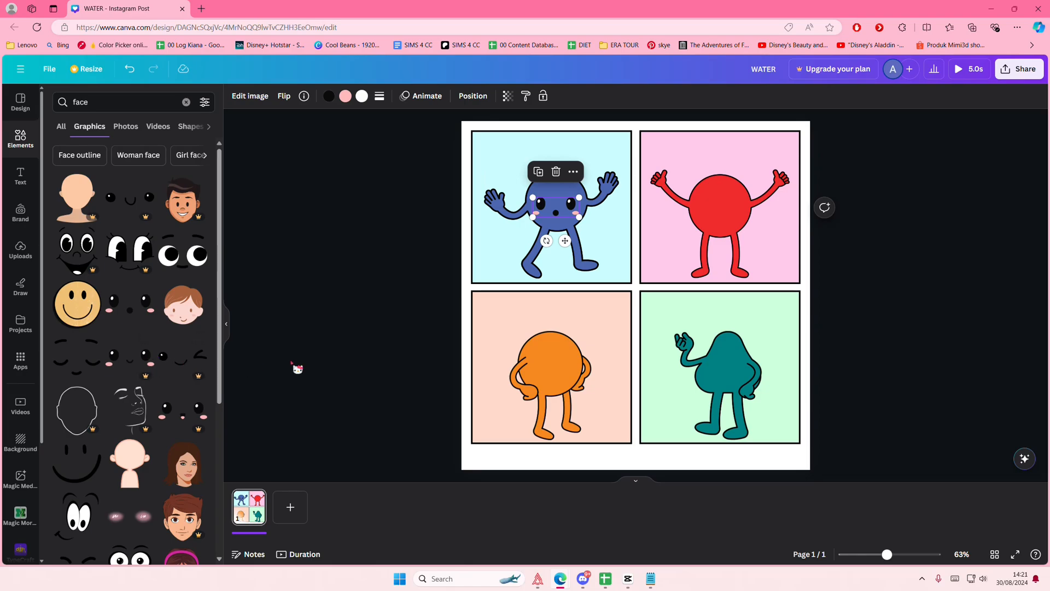
{"action": "key", "text": "Delete"}
Place the hand-drawn smiling face on the blue character and open the collection that face belongs to.
{"action": "left_click_drag", "start_coordinate": [87, 462], "coordinate": [657, 258]}
{"action": "left_click_drag", "start_coordinate": [656, 315], "coordinate": [565, 215]}
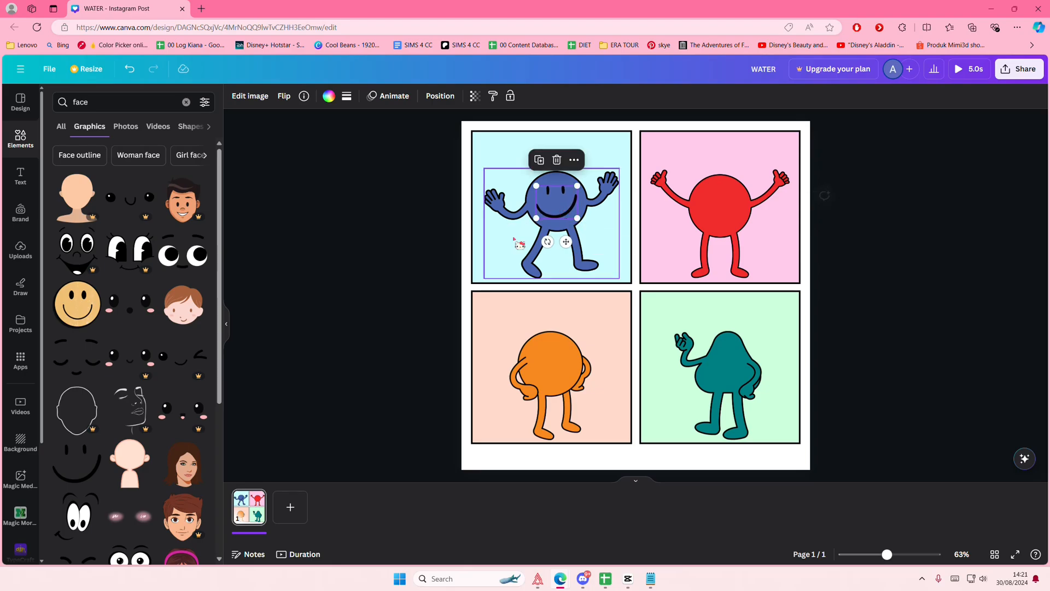
{"action": "left_click", "coordinate": [94, 449]}
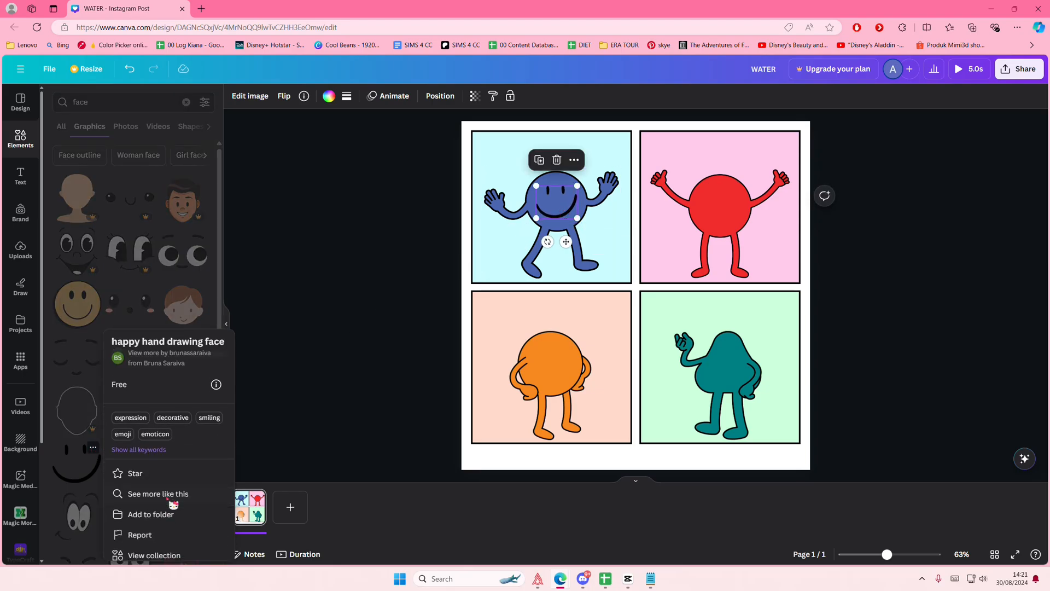
{"action": "left_click", "coordinate": [174, 547]}
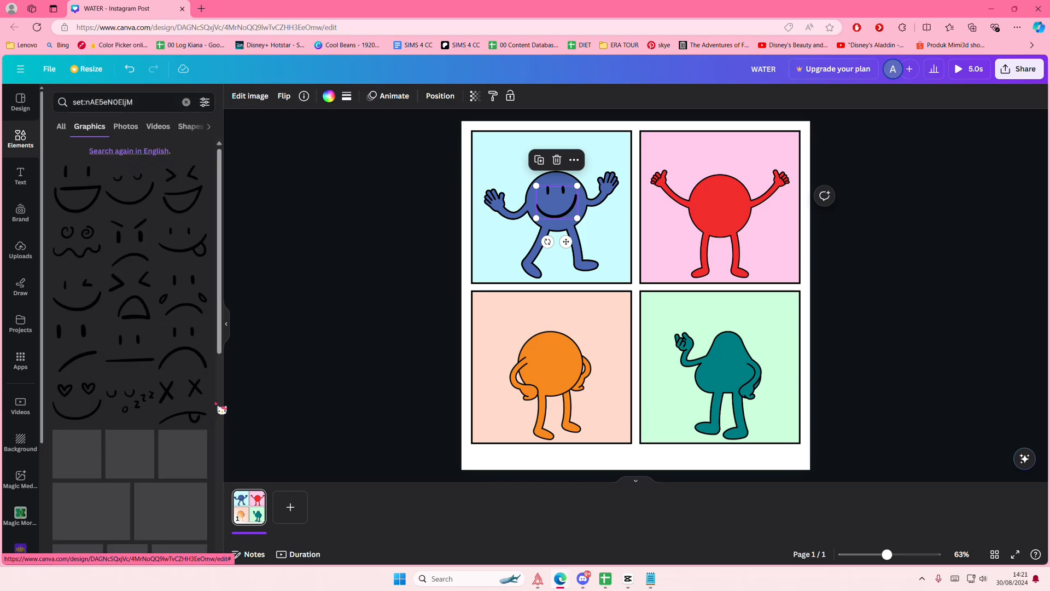
{"action": "left_click", "coordinate": [300, 260]}
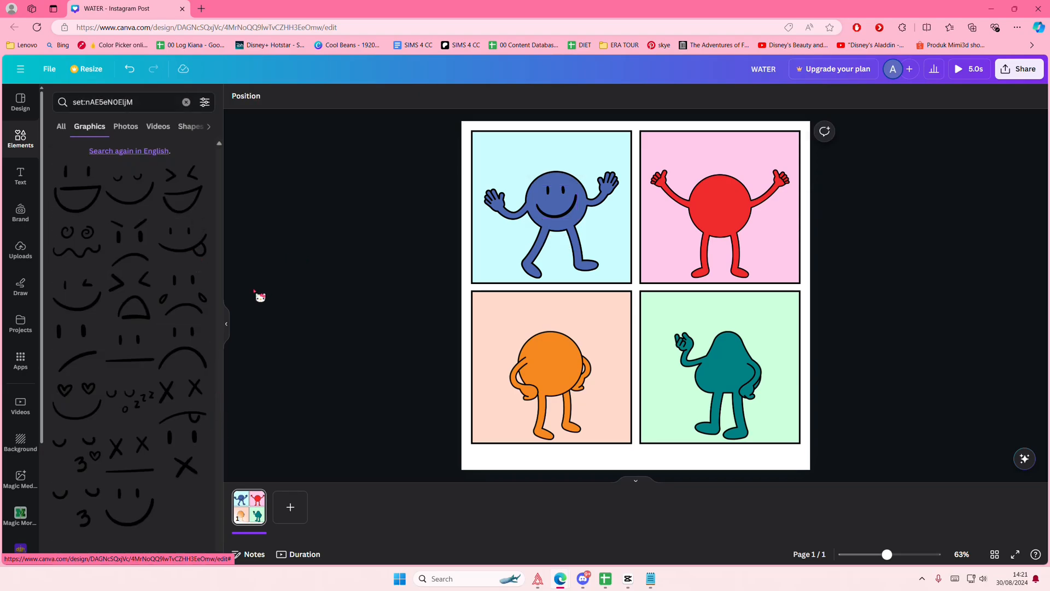
Place the heart-eyed smiling face on the red character's body, scaled to fit.
{"action": "left_click_drag", "start_coordinate": [458, 346], "coordinate": [686, 275]}
{"action": "left_click_drag", "start_coordinate": [675, 269], "coordinate": [731, 220]}
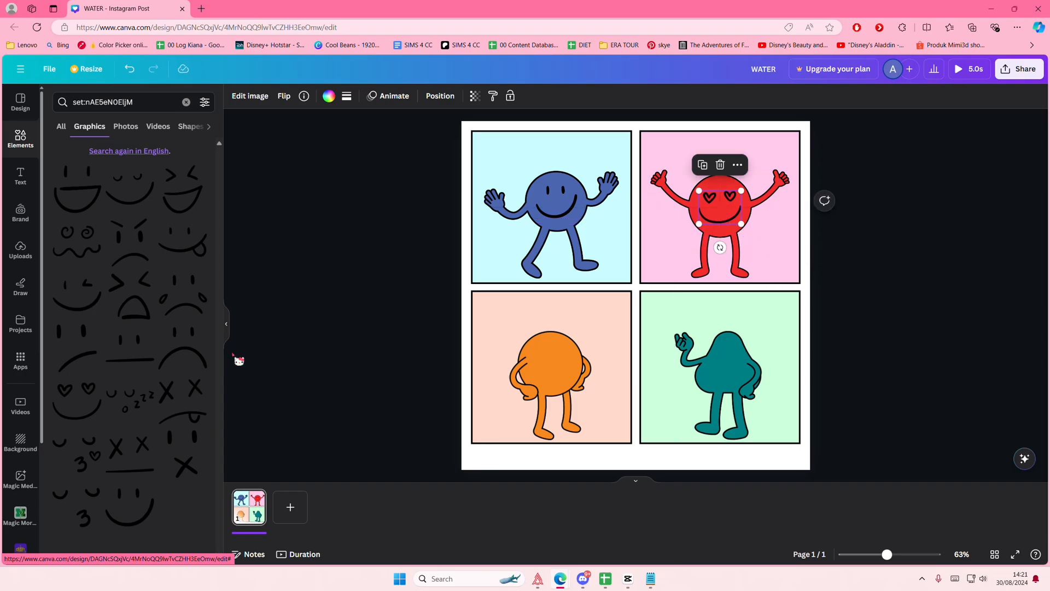
Move the smiling face from the blue character to the orange one, and place a small sad face on the blue character.
{"action": "left_click_drag", "start_coordinate": [180, 349], "coordinate": [594, 367]}
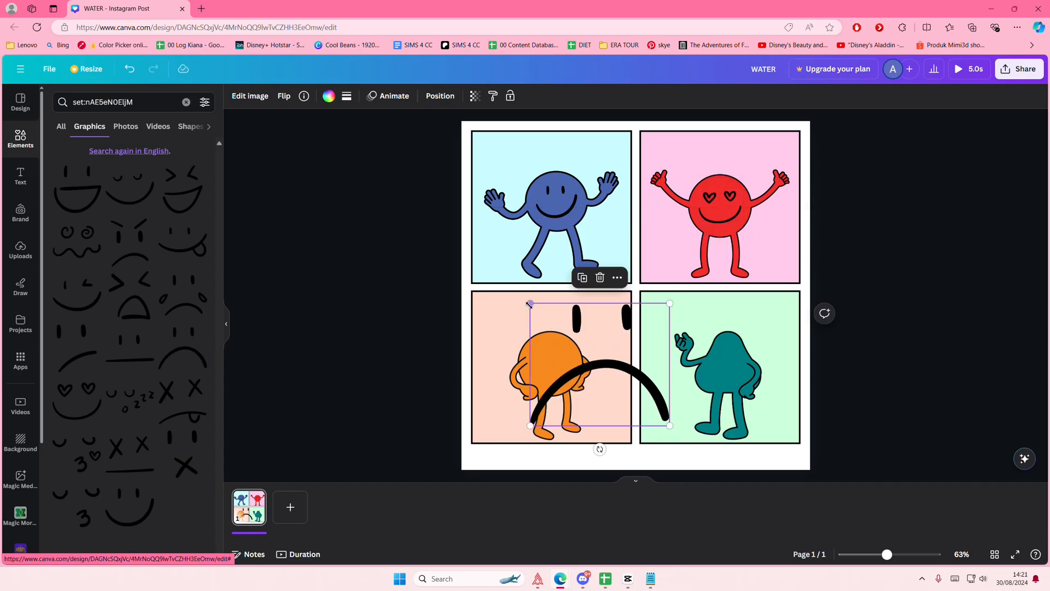
{"action": "left_click_drag", "start_coordinate": [530, 303], "coordinate": [592, 384]}
{"action": "left_click_drag", "start_coordinate": [550, 221], "coordinate": [536, 376]}
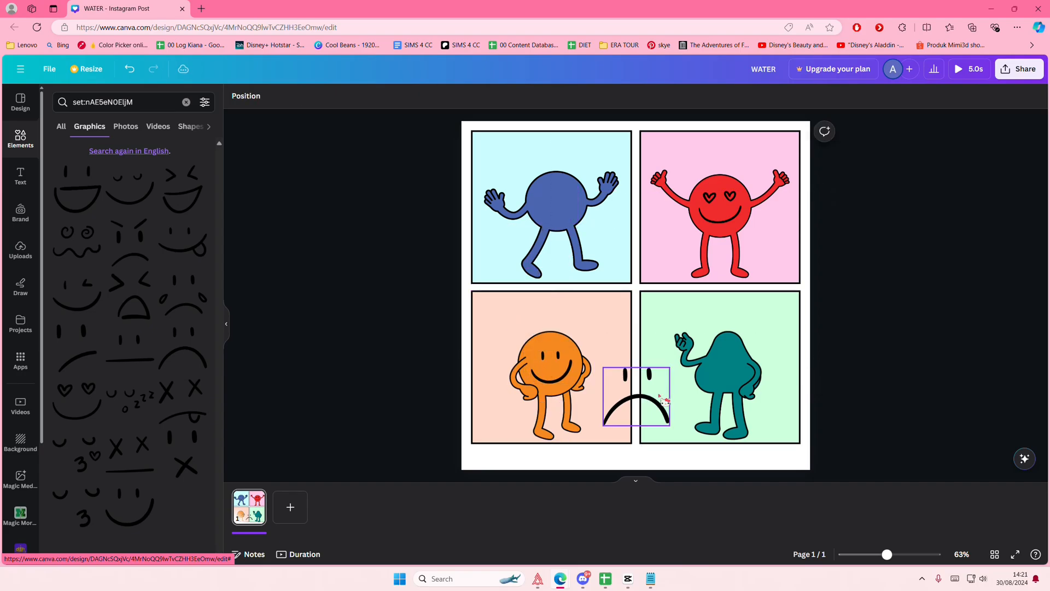
{"action": "left_click_drag", "start_coordinate": [638, 394], "coordinate": [558, 206]}
{"action": "left_click_drag", "start_coordinate": [589, 237], "coordinate": [574, 217]}
{"action": "left_click", "coordinate": [410, 270]}
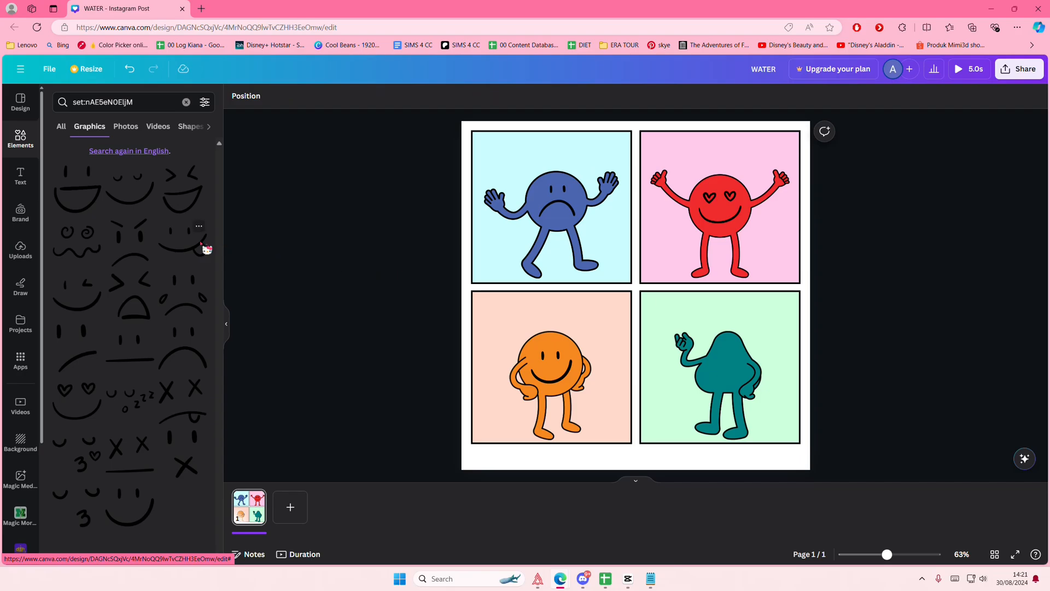
Place the angry frowning face with slanted eyebrows on the teal character, scaled down and slightly tilted to fit its body.
{"action": "left_click_drag", "start_coordinate": [137, 251], "coordinate": [686, 372]}
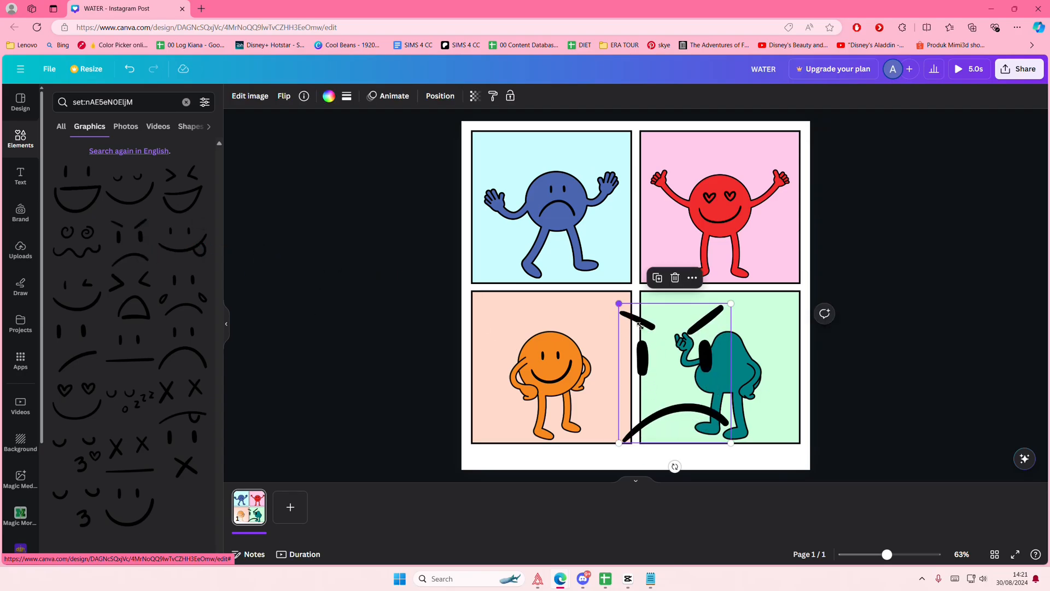
{"action": "left_click_drag", "start_coordinate": [619, 304], "coordinate": [690, 392]}
{"action": "left_click_drag", "start_coordinate": [727, 434], "coordinate": [708, 404]}
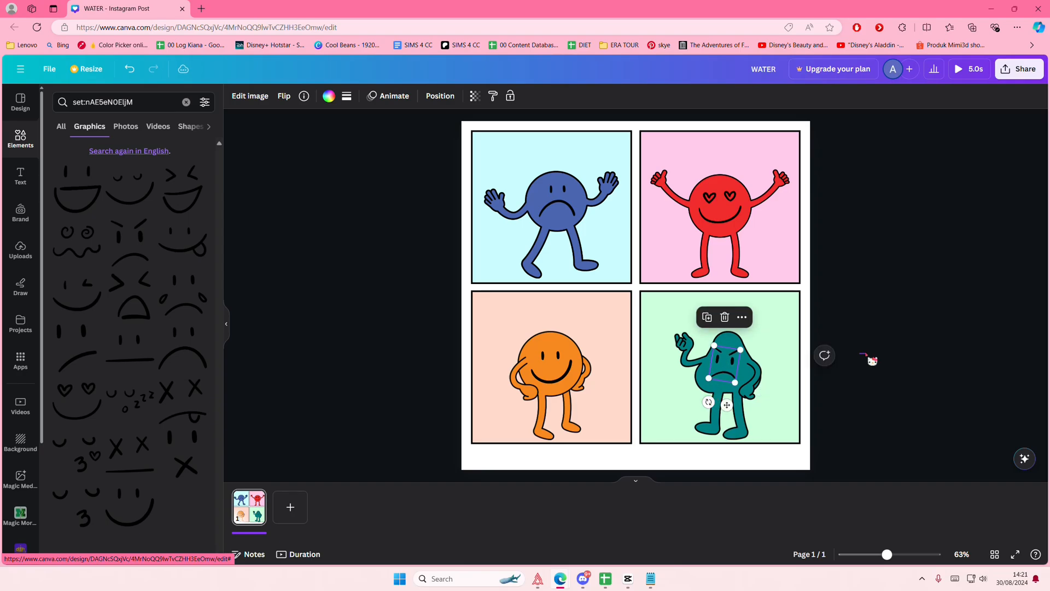
{"action": "left_click", "coordinate": [870, 356]}
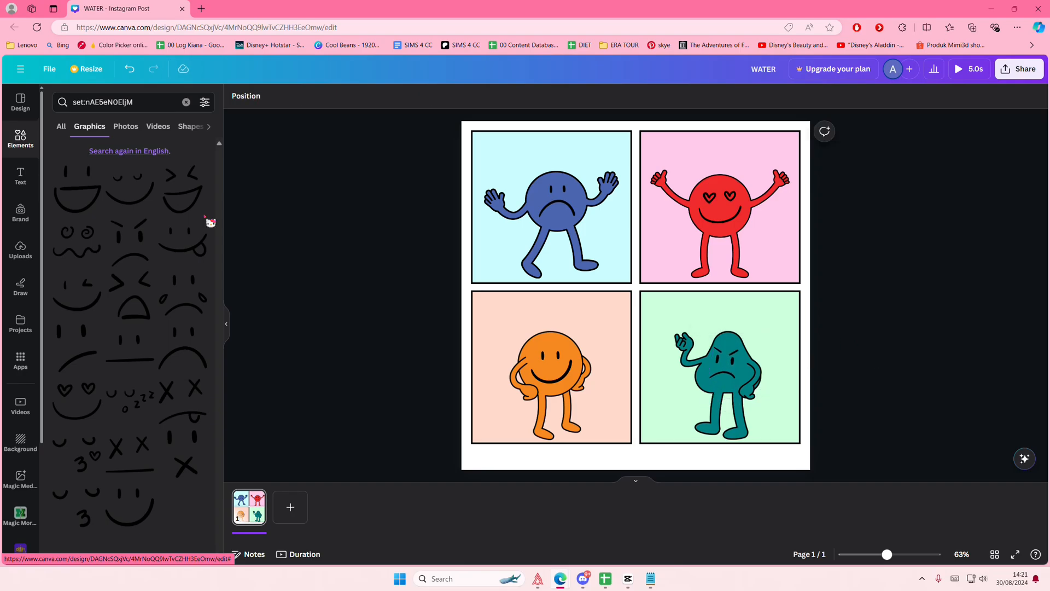
Add a text box reading "SAD", enlarged to about size 53.8, above the blue character.
{"action": "left_click", "coordinate": [22, 176]}
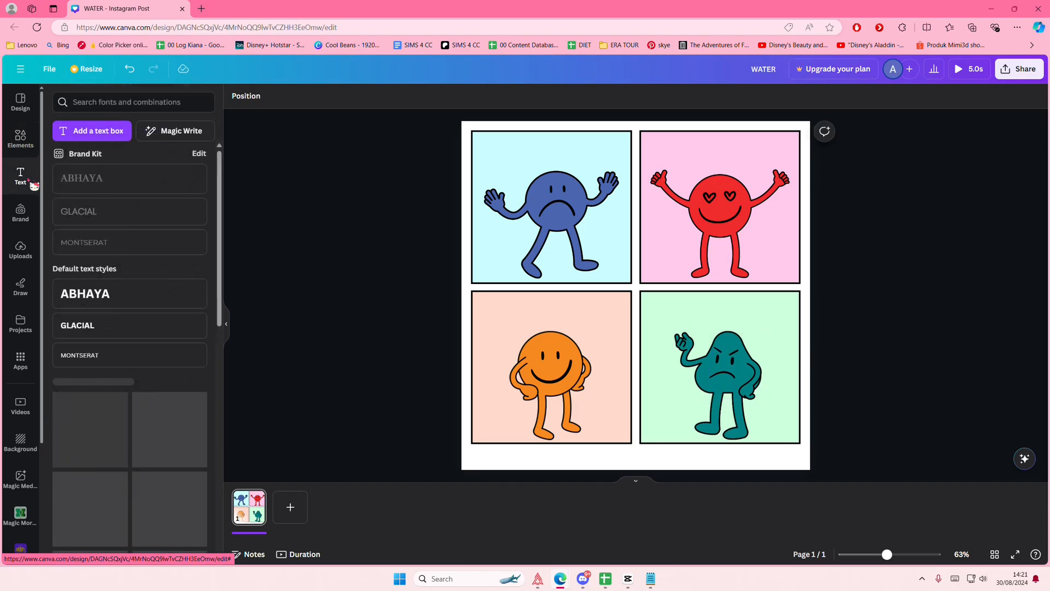
{"action": "left_click", "coordinate": [105, 138]}
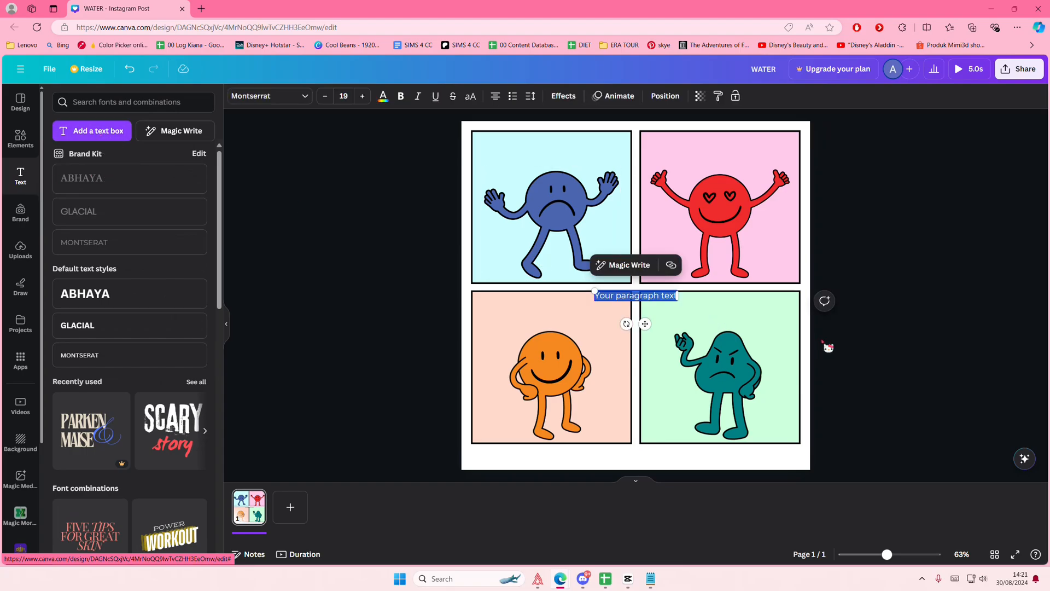
{"action": "key", "text": "BackSpace"}
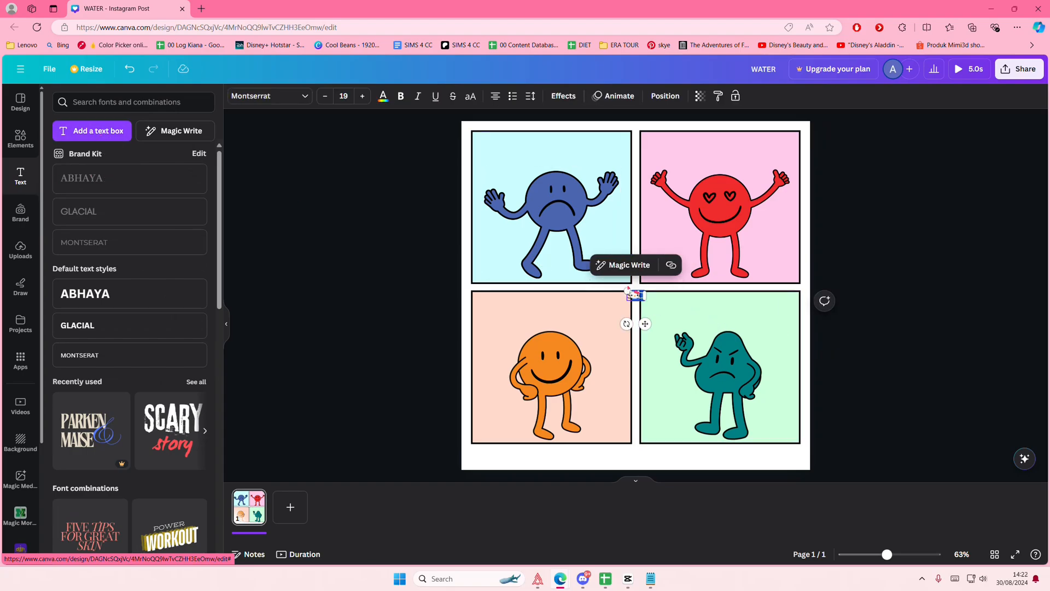
{"action": "left_click_drag", "start_coordinate": [628, 291], "coordinate": [577, 161]}
{"action": "left_click", "coordinate": [862, 306]}
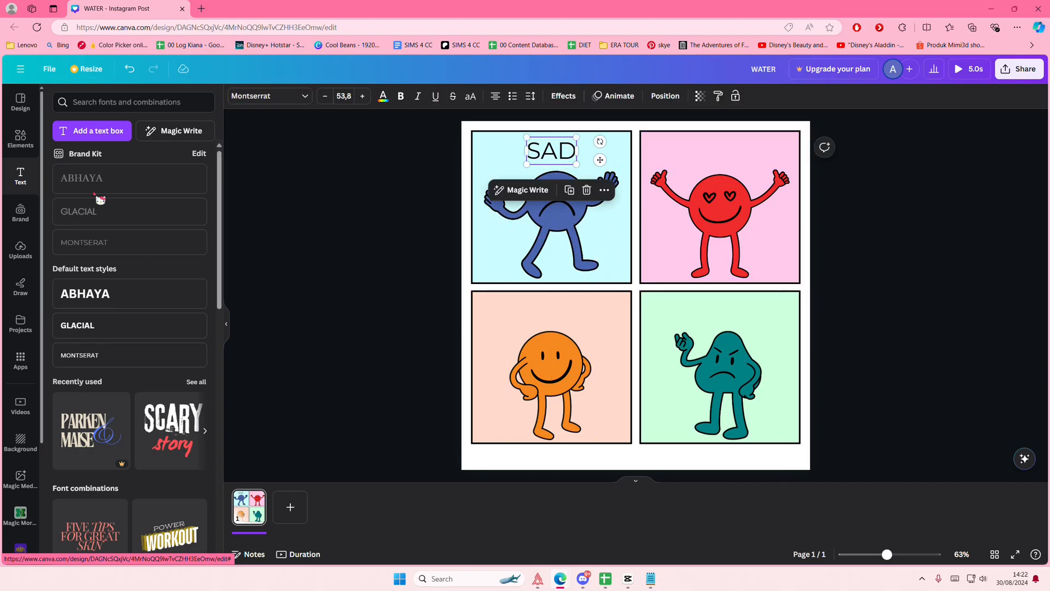
{"action": "left_click", "coordinate": [93, 104]}
{"action": "type", "text": "comi"}
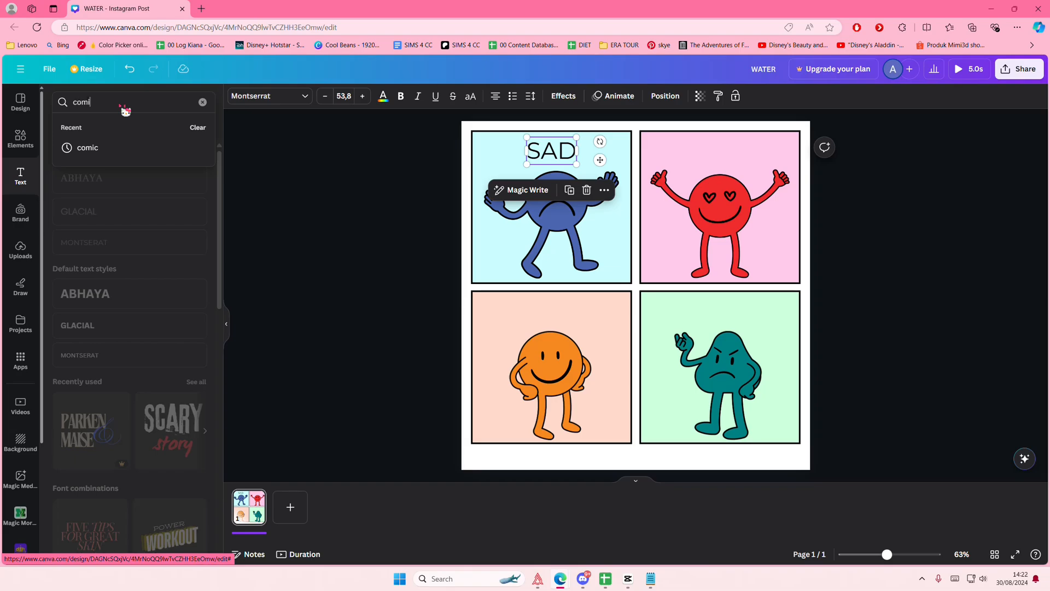
{"action": "type", "text": "c"}
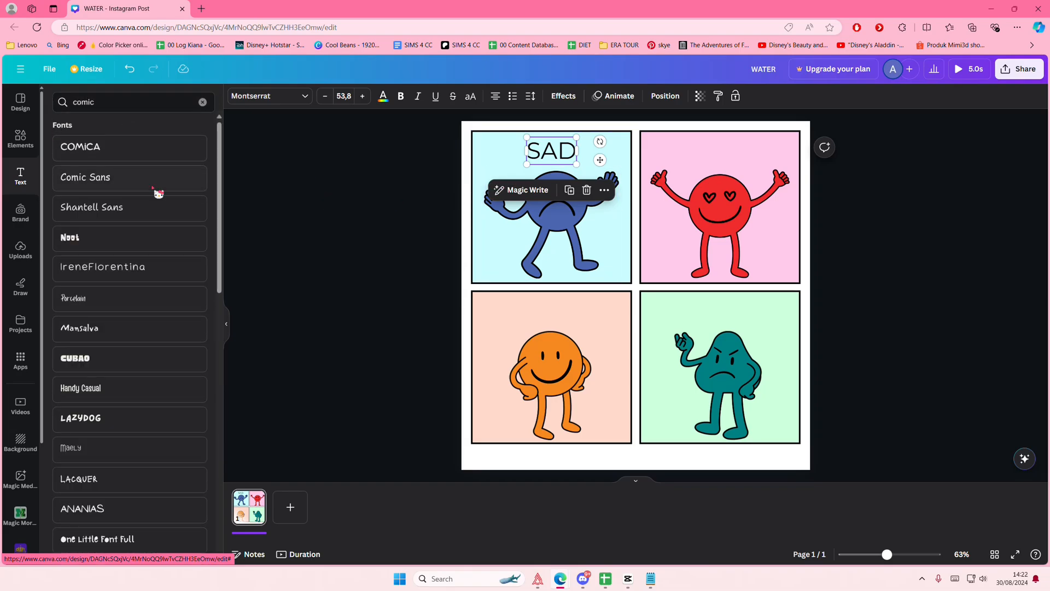
{"action": "left_click", "coordinate": [158, 193]}
{"action": "left_click", "coordinate": [421, 183]}
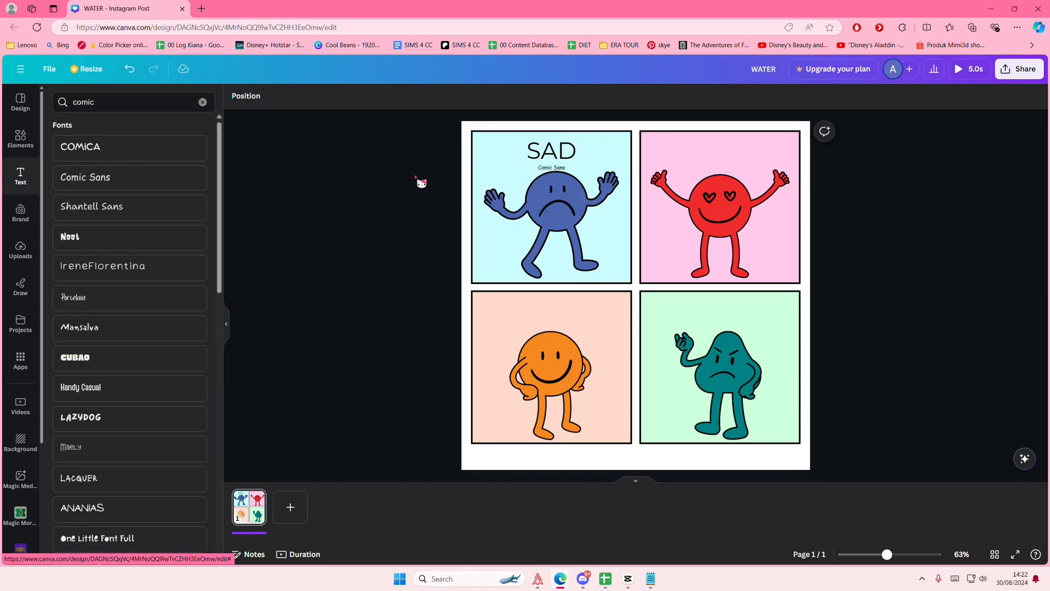
{"action": "left_click", "coordinate": [552, 168]}
{"action": "key", "text": "Delete"}
Set the font of the "SAD" title to Comica, found by searching the fonts for "comic".
{"action": "left_click", "coordinate": [551, 151]}
{"action": "left_click", "coordinate": [296, 96]}
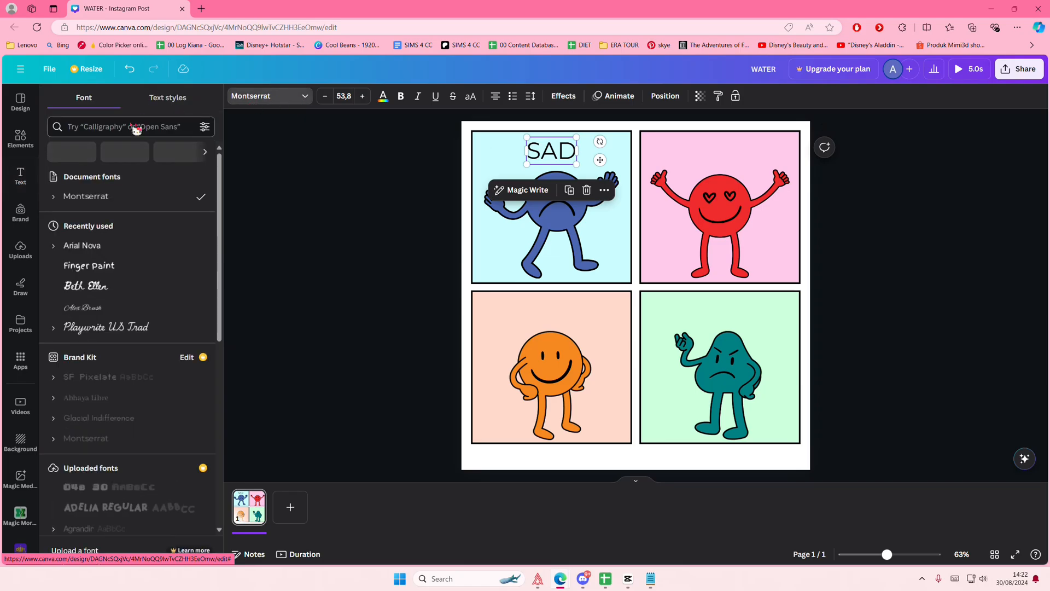
{"action": "left_click", "coordinate": [137, 129]}
{"action": "type", "text": "copm"}
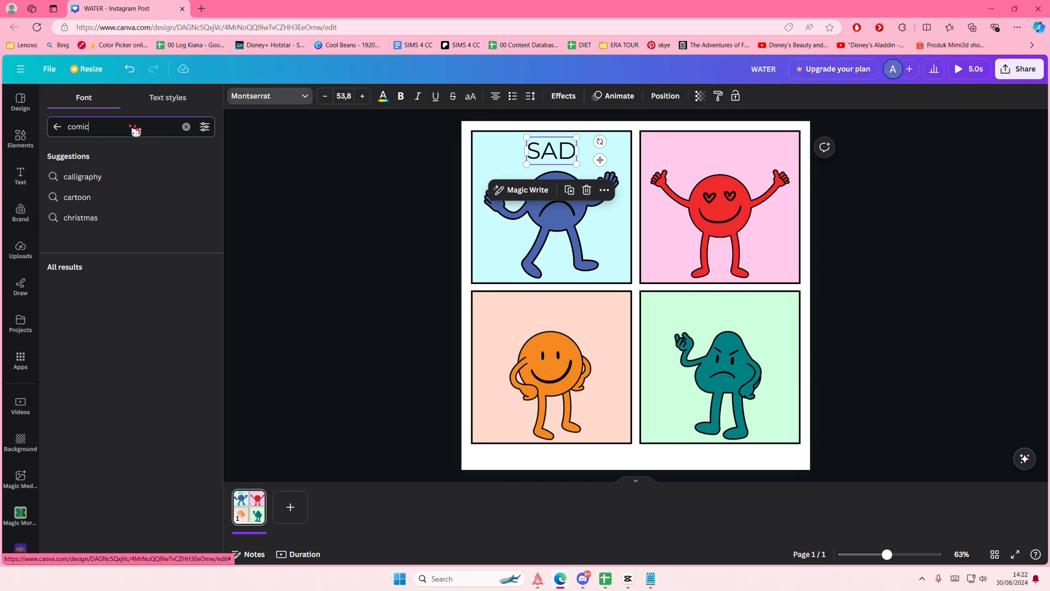
{"action": "left_click", "coordinate": [123, 245]}
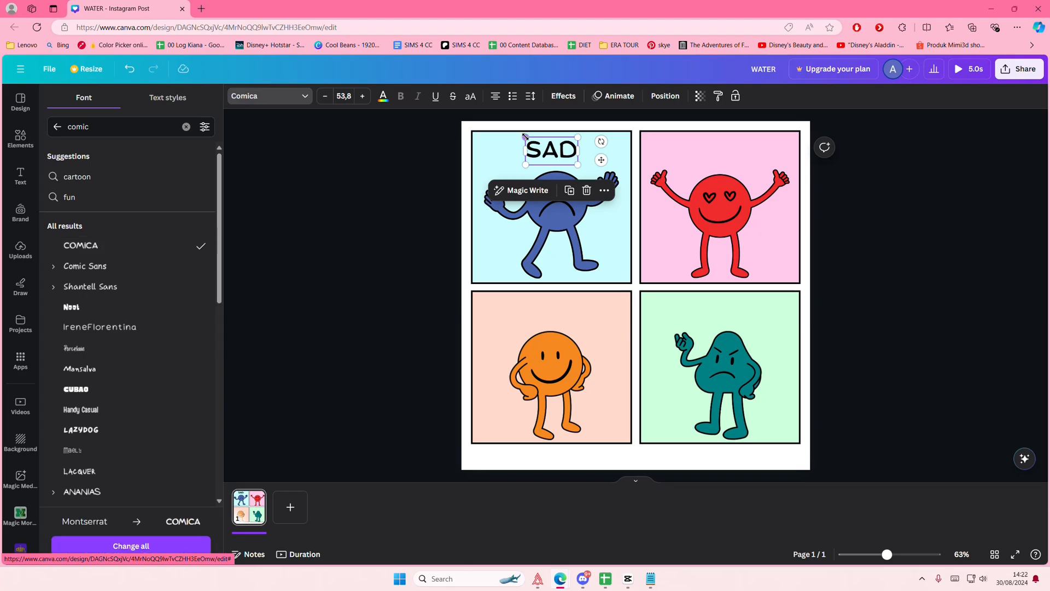
Copy the "SAD" title to the pink panel above the red character and change its text to "LOVE".
{"action": "left_click_drag", "start_coordinate": [564, 164], "coordinate": [732, 160]}
{"action": "double_click", "coordinate": [732, 159]}
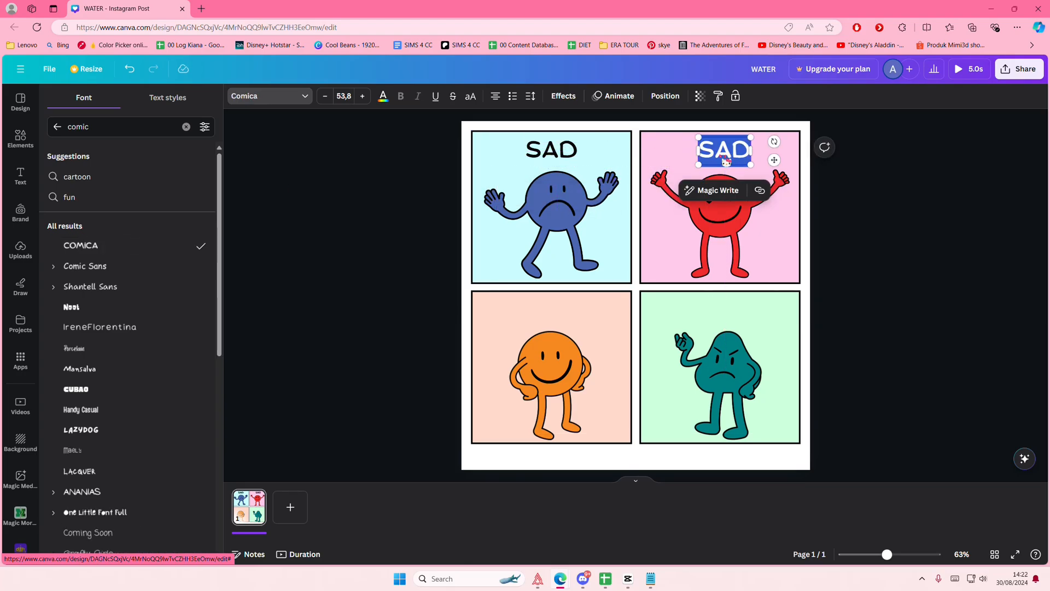
{"action": "type", "text": "LOVE"}
{"action": "left_click", "coordinate": [891, 206]}
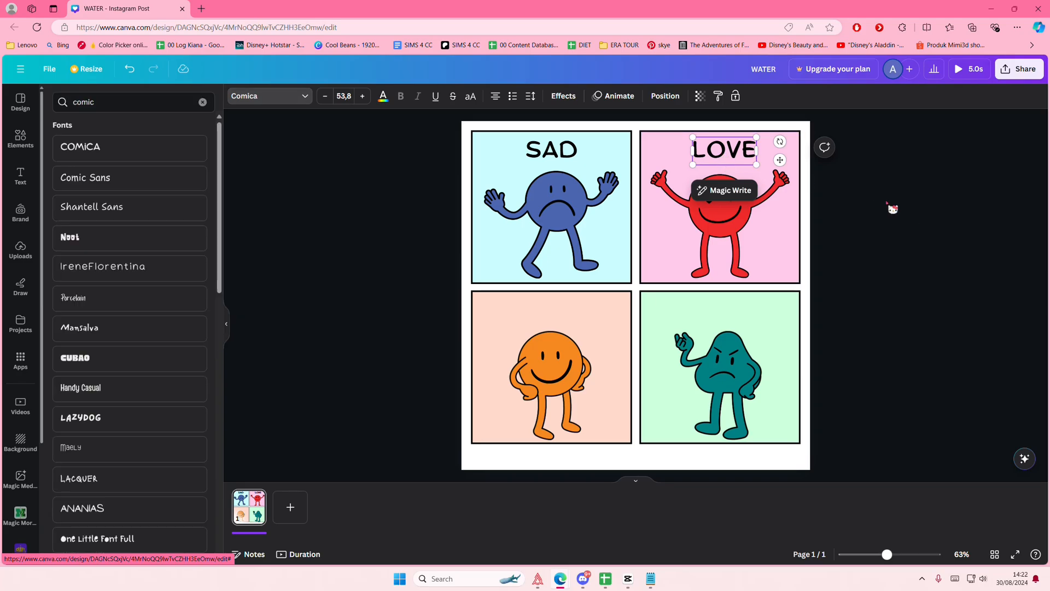
Duplicate the "LOVE" title, move the copy above the orange character and change its text to "HAPPY".
{"action": "left_click", "coordinate": [741, 159]}
{"action": "left_click", "coordinate": [870, 192]}
{"action": "left_click", "coordinate": [740, 161]}
{"action": "key", "text": "ctrl+d"}
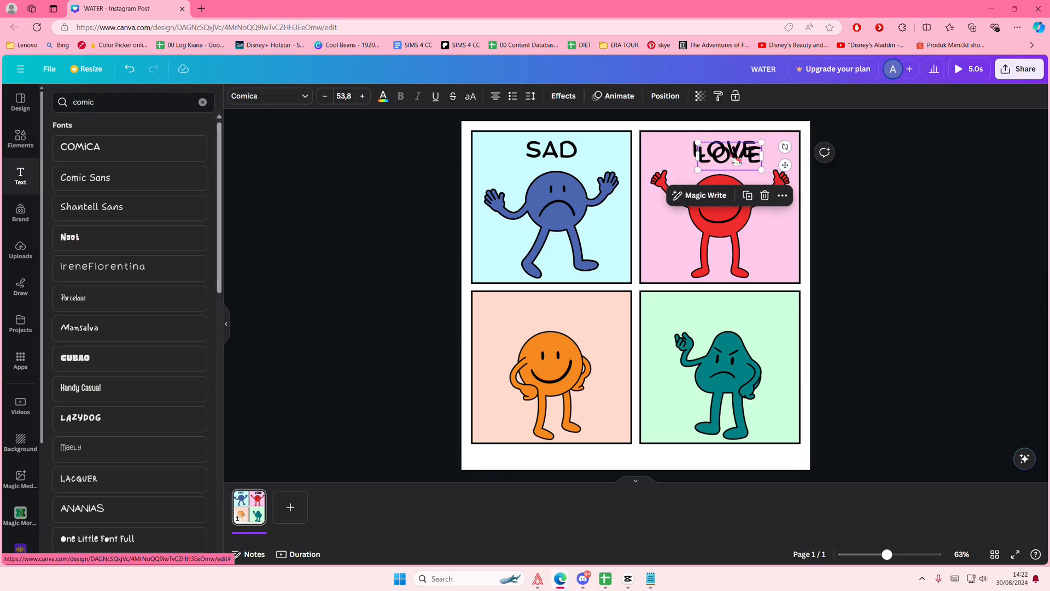
{"action": "left_click_drag", "start_coordinate": [738, 161], "coordinate": [554, 315]}
{"action": "double_click", "coordinate": [557, 317]}
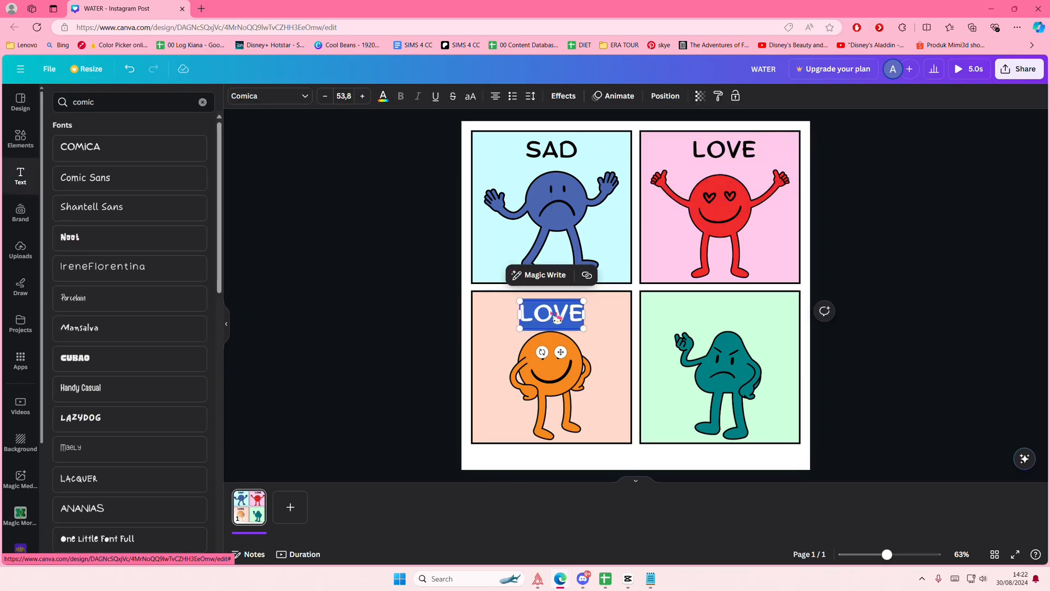
{"action": "type", "text": "HAPPY"}
{"action": "left_click", "coordinate": [397, 305]}
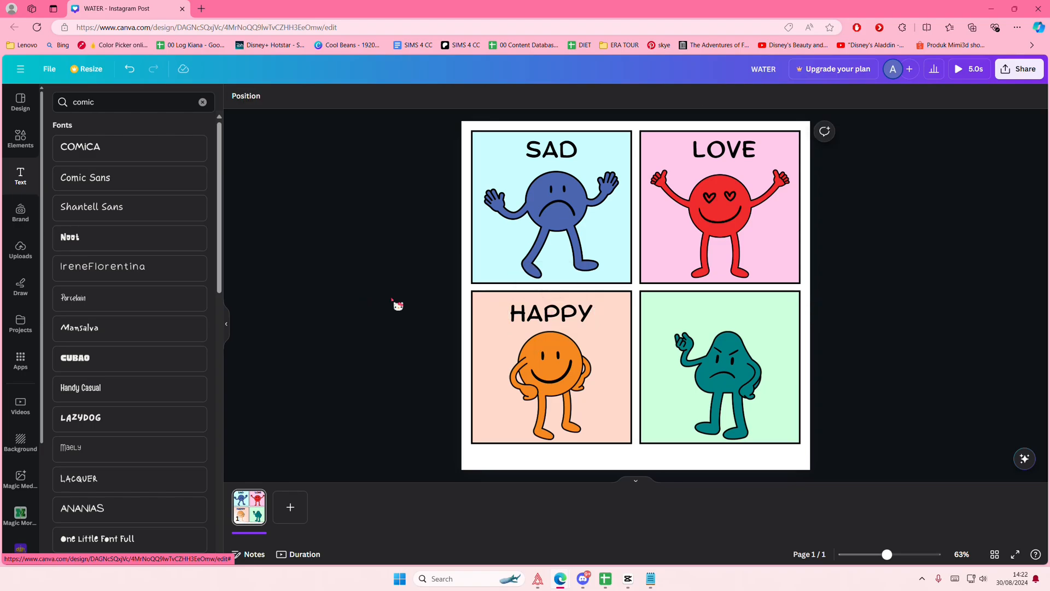
Duplicate the "HAPPY" title, move the copy above the teal character and replace its text with "ANGRY".
{"action": "left_click", "coordinate": [543, 323]}
{"action": "key", "text": "ctrl+d"}
{"action": "left_click_drag", "start_coordinate": [543, 323], "coordinate": [722, 324]}
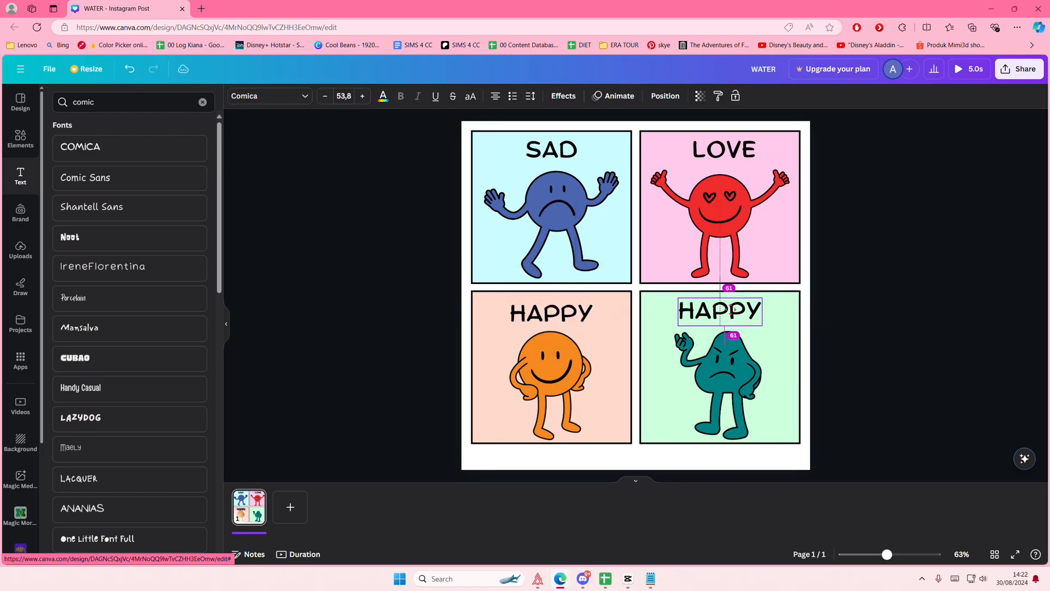
{"action": "double_click", "coordinate": [726, 322]}
{"action": "key", "text": "BackSpace"}
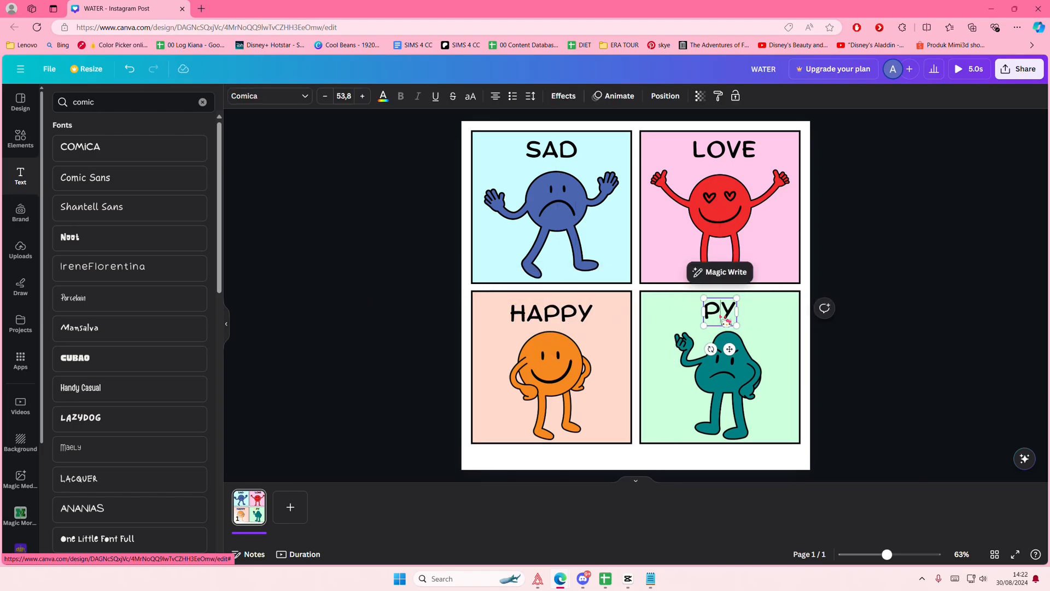
{"action": "left_click_drag", "start_coordinate": [736, 322], "coordinate": [690, 317]}
{"action": "key", "text": "BackSpace"}
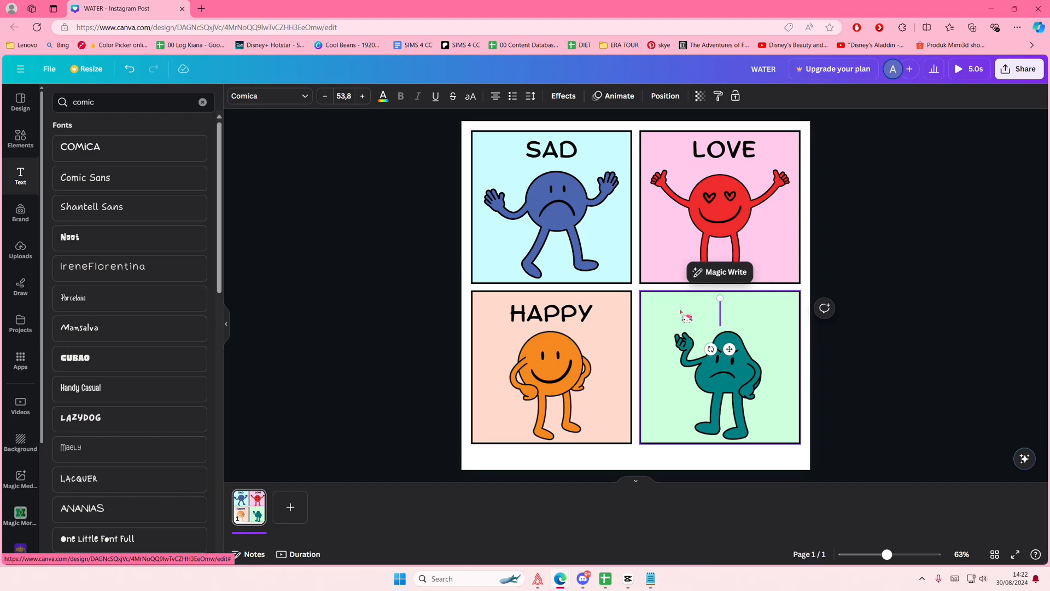
{"action": "type", "text": "ANGRY"}
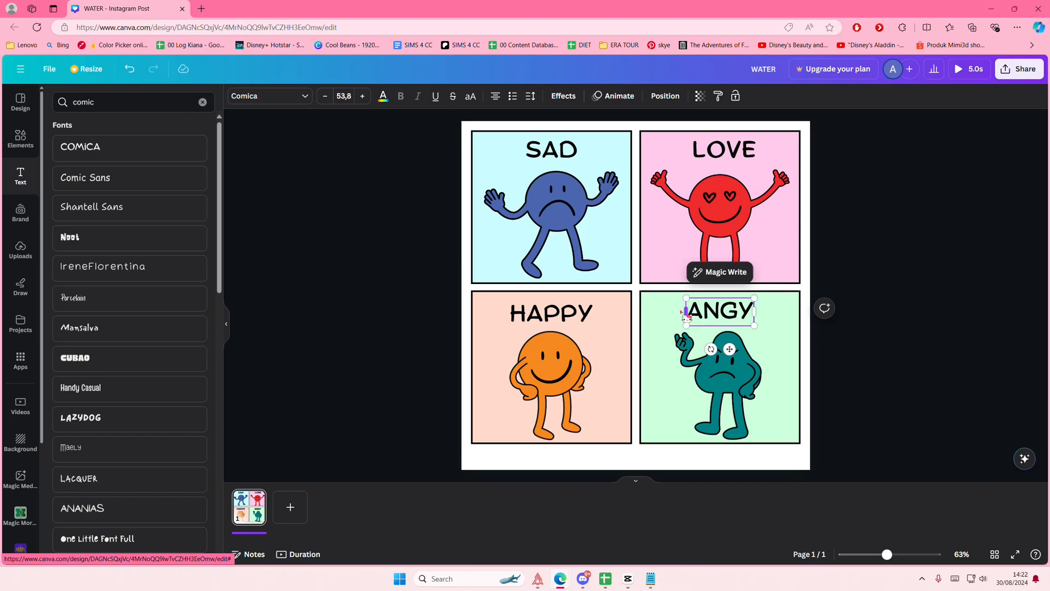
{"action": "left_click", "coordinate": [873, 317]}
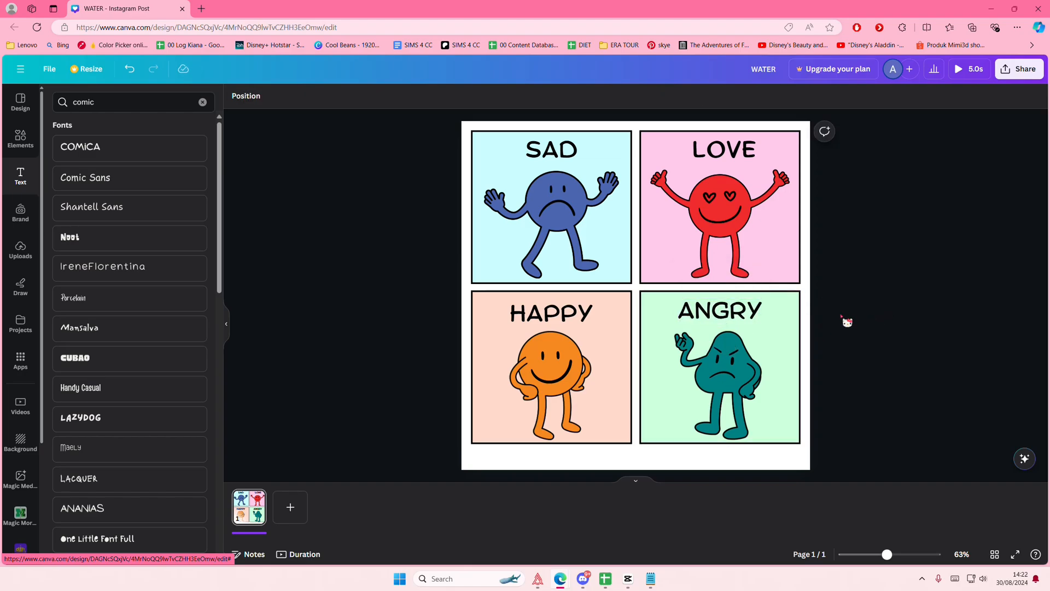